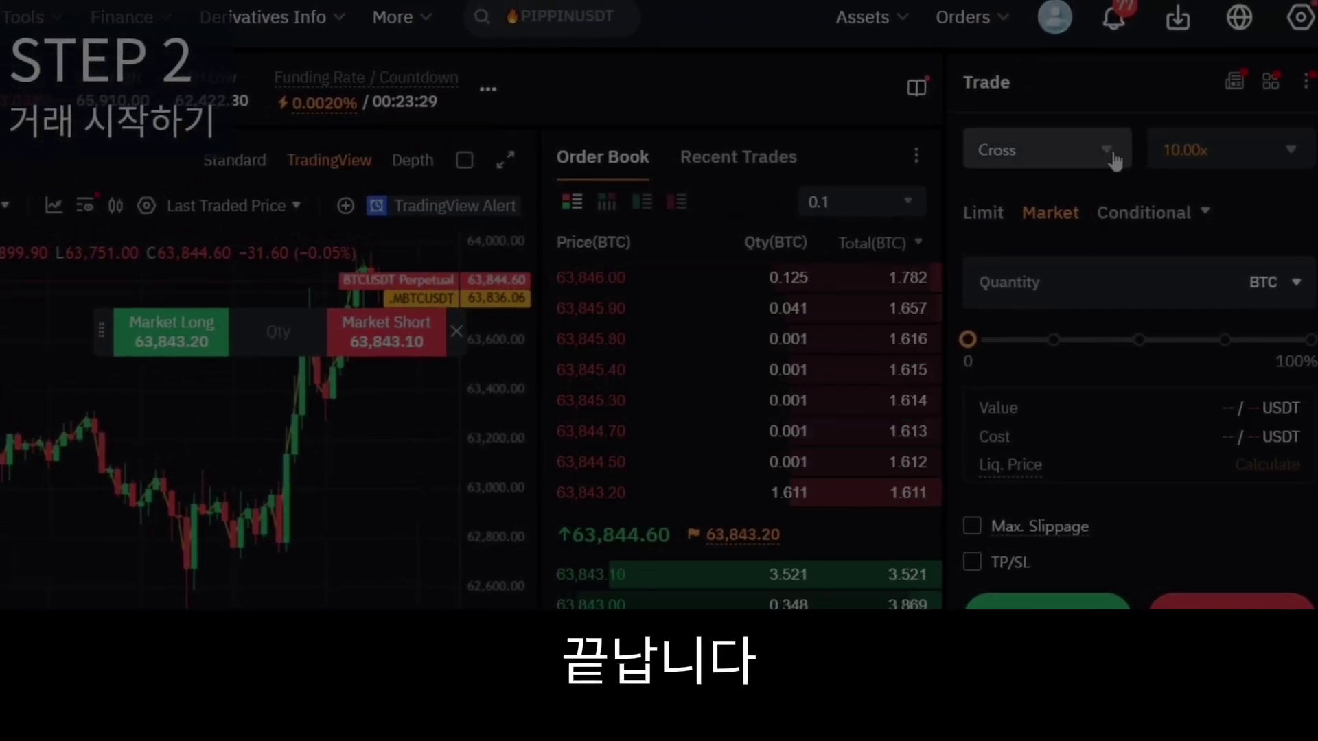
Open the margin mode list on the trading page.
left_click(1114, 162)
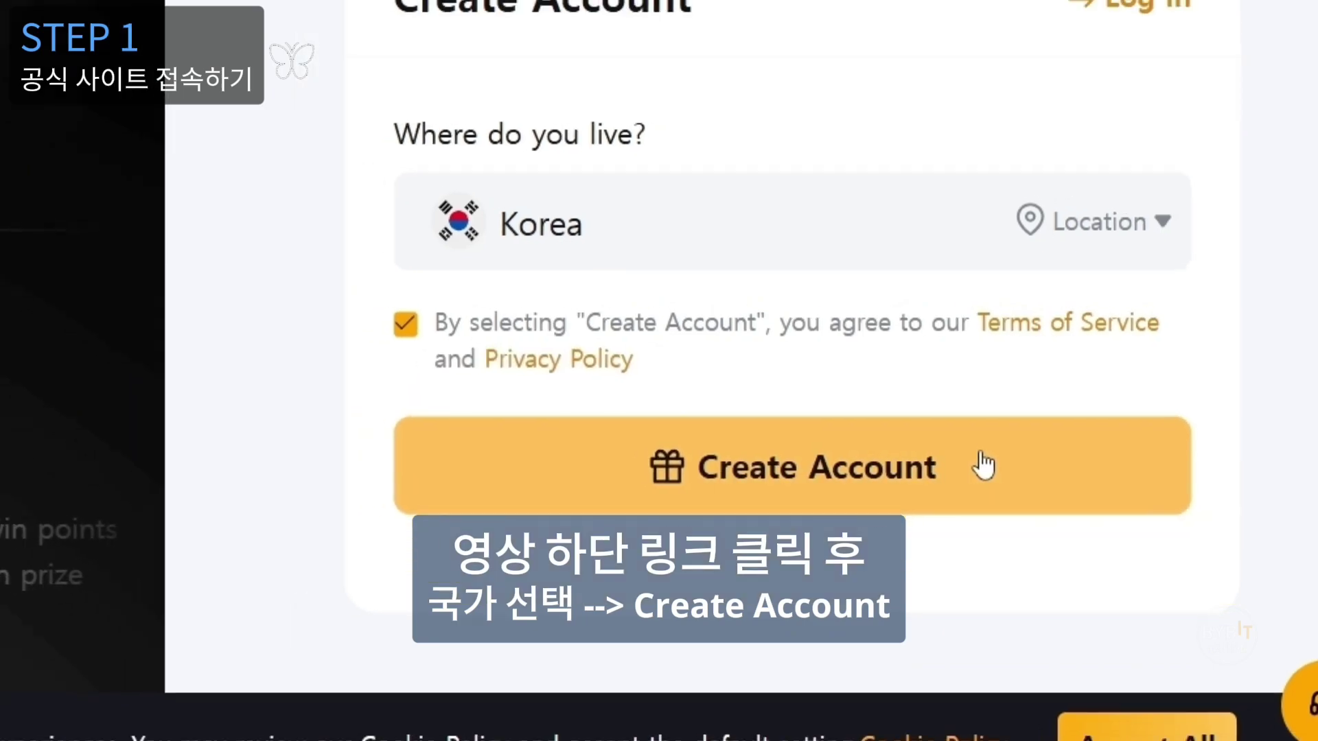
Start account creation and enter the sign-up email address, fixing the typo.
left_click(968, 465)
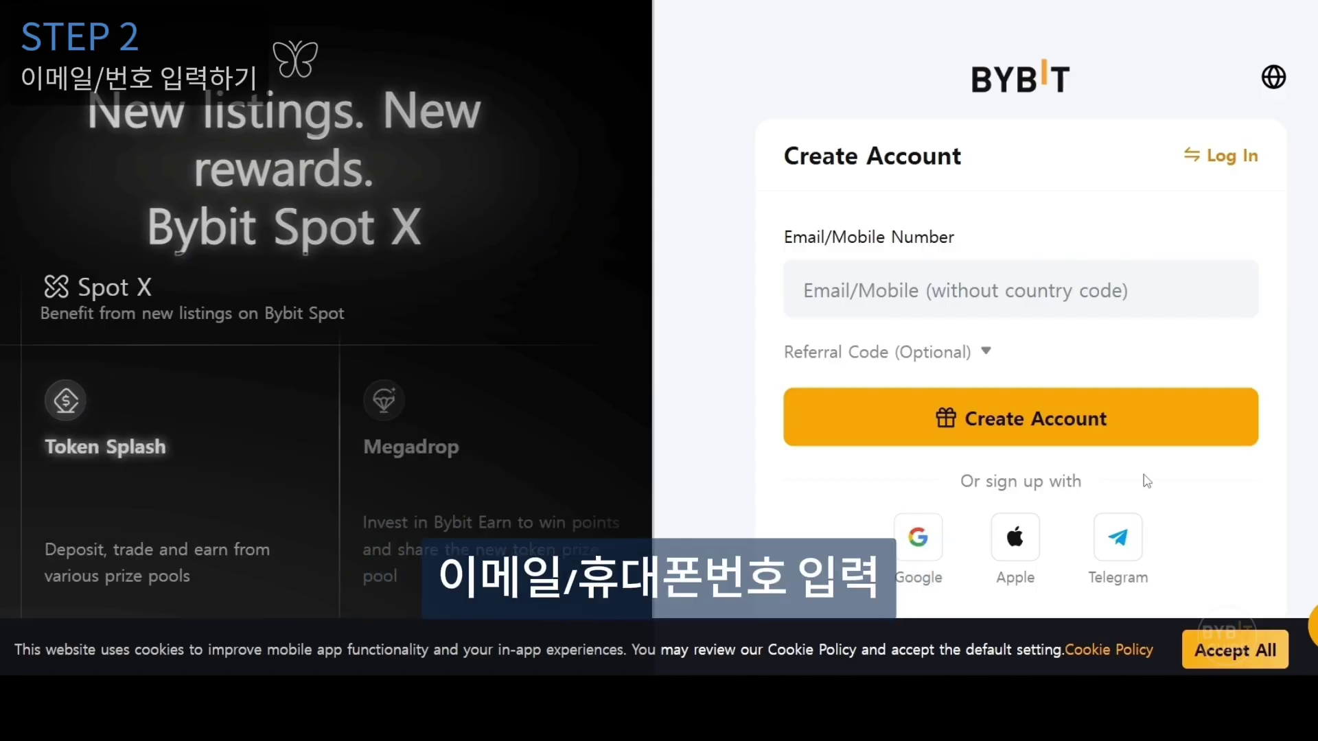
left_click(1098, 302)
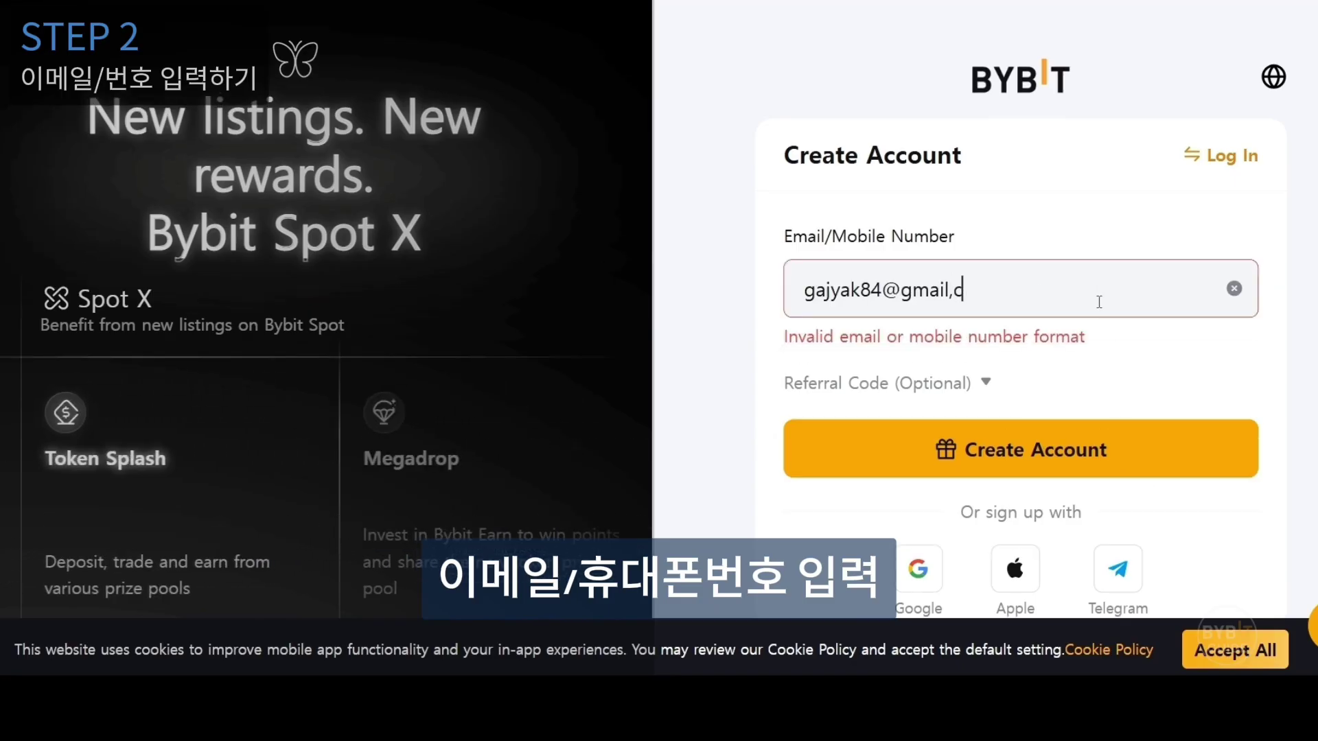
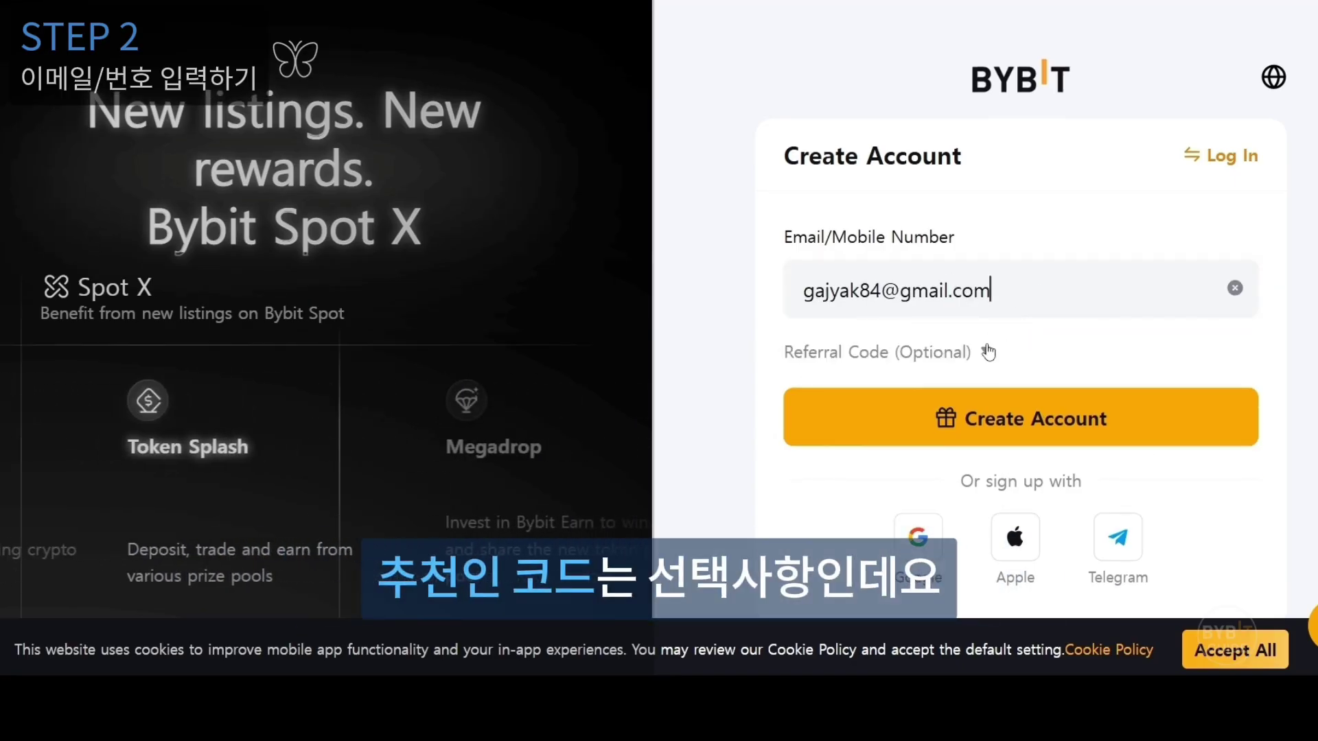
Add the referral code, submit the sign-up and solve the slider puzzle.
left_click(988, 352)
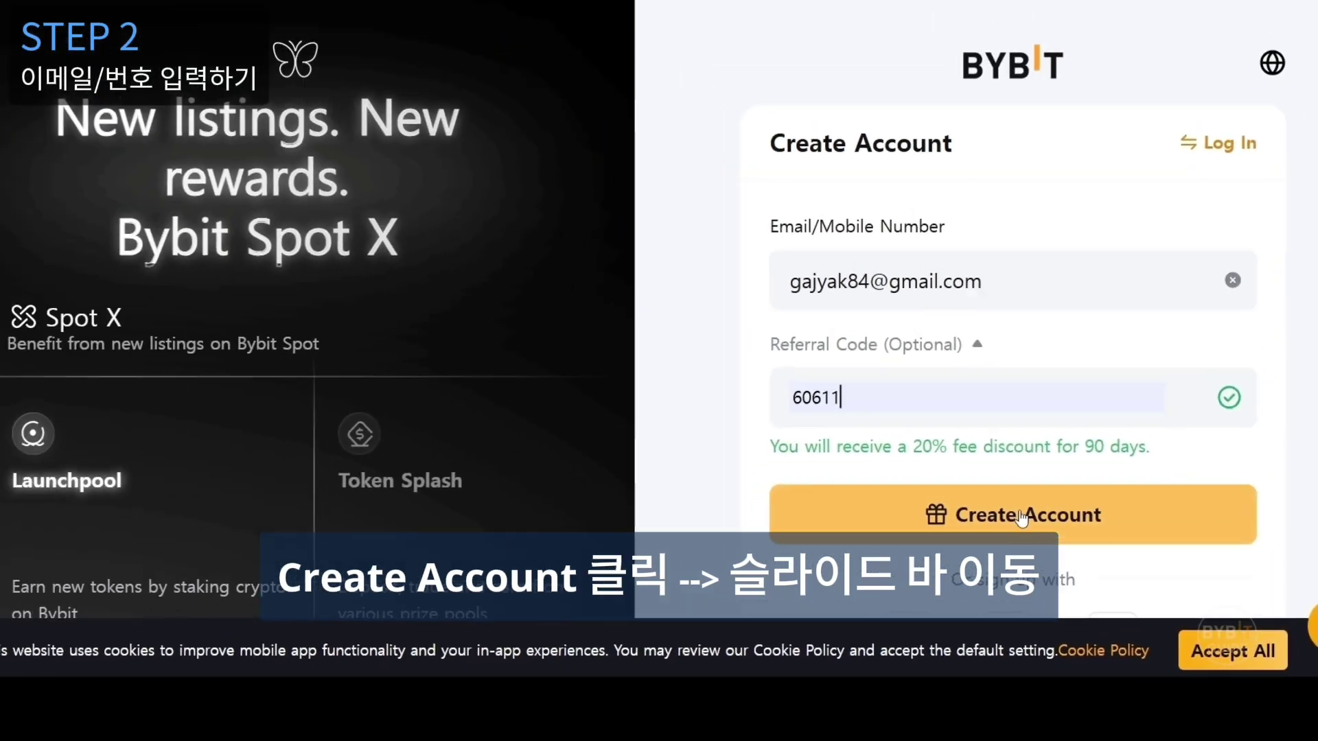
left_click(798, 439)
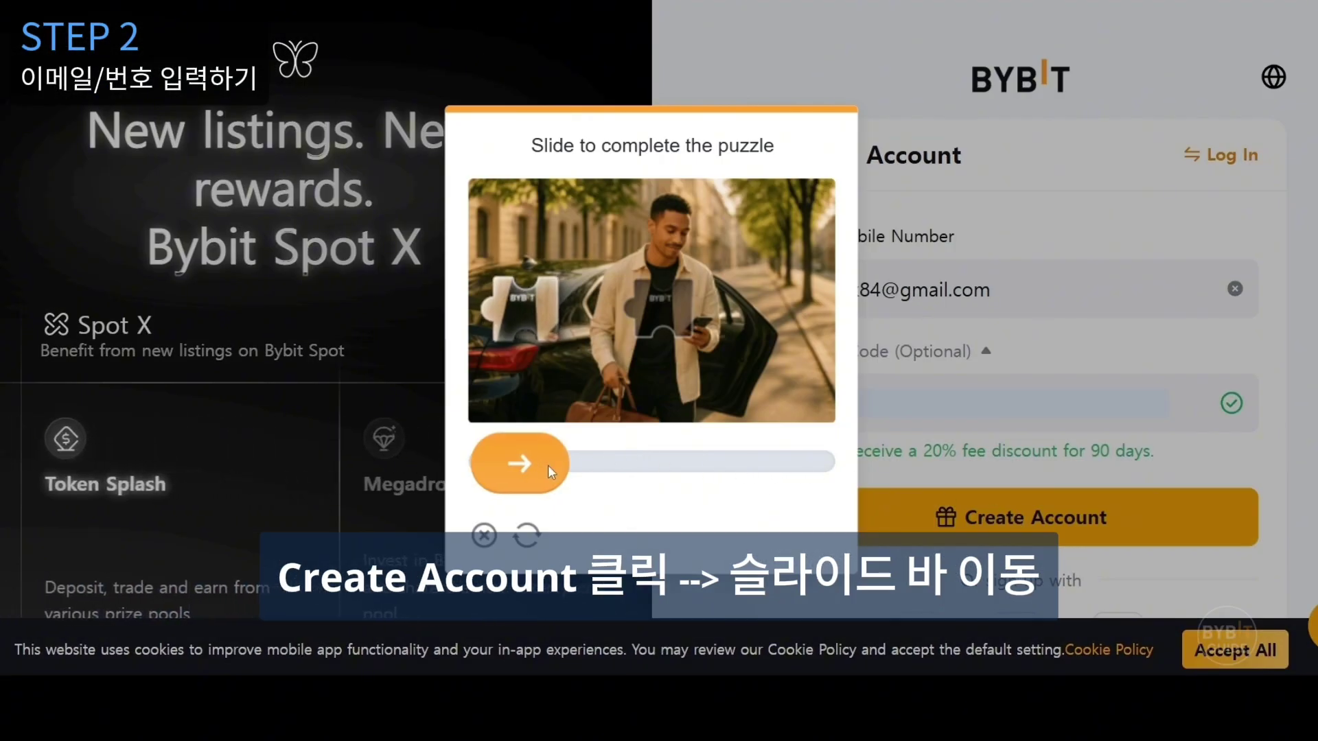
left_click_drag(548, 464, 676, 464)
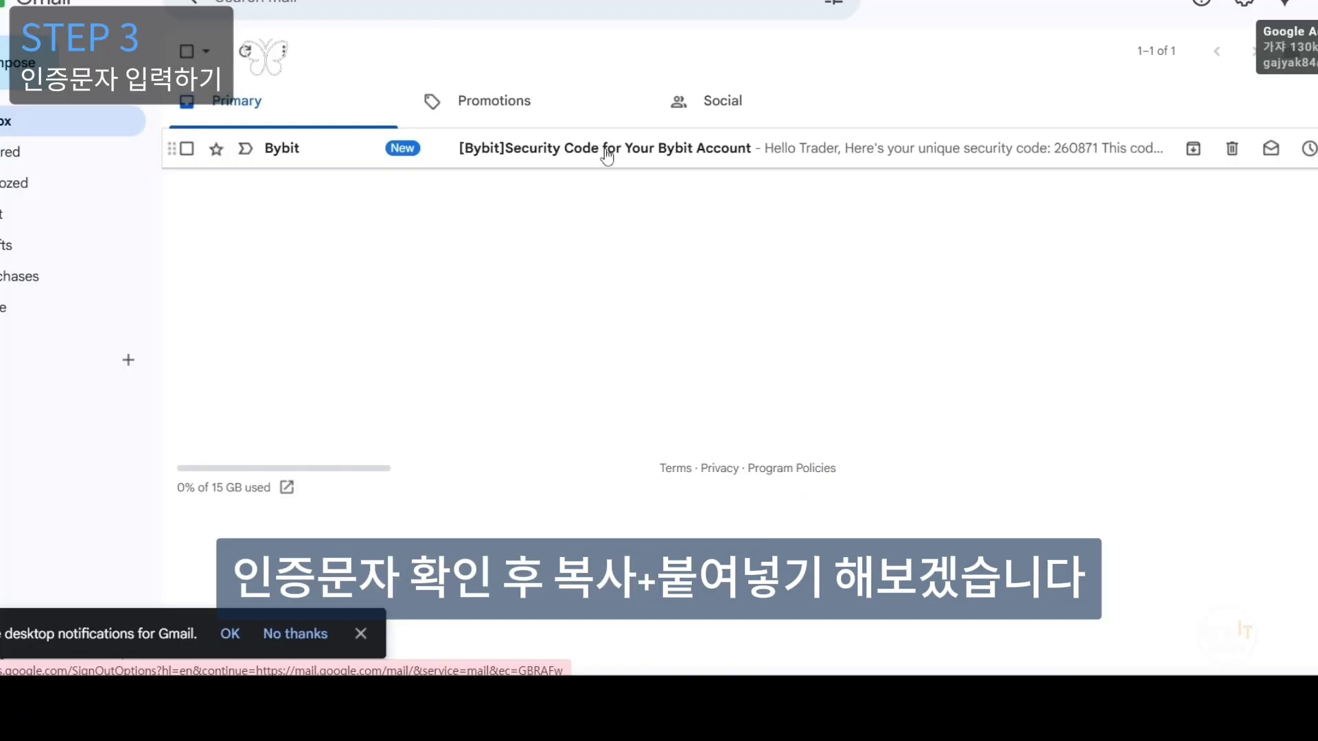
Open the Bybit security code email and select its six-digit code.
left_click(607, 155)
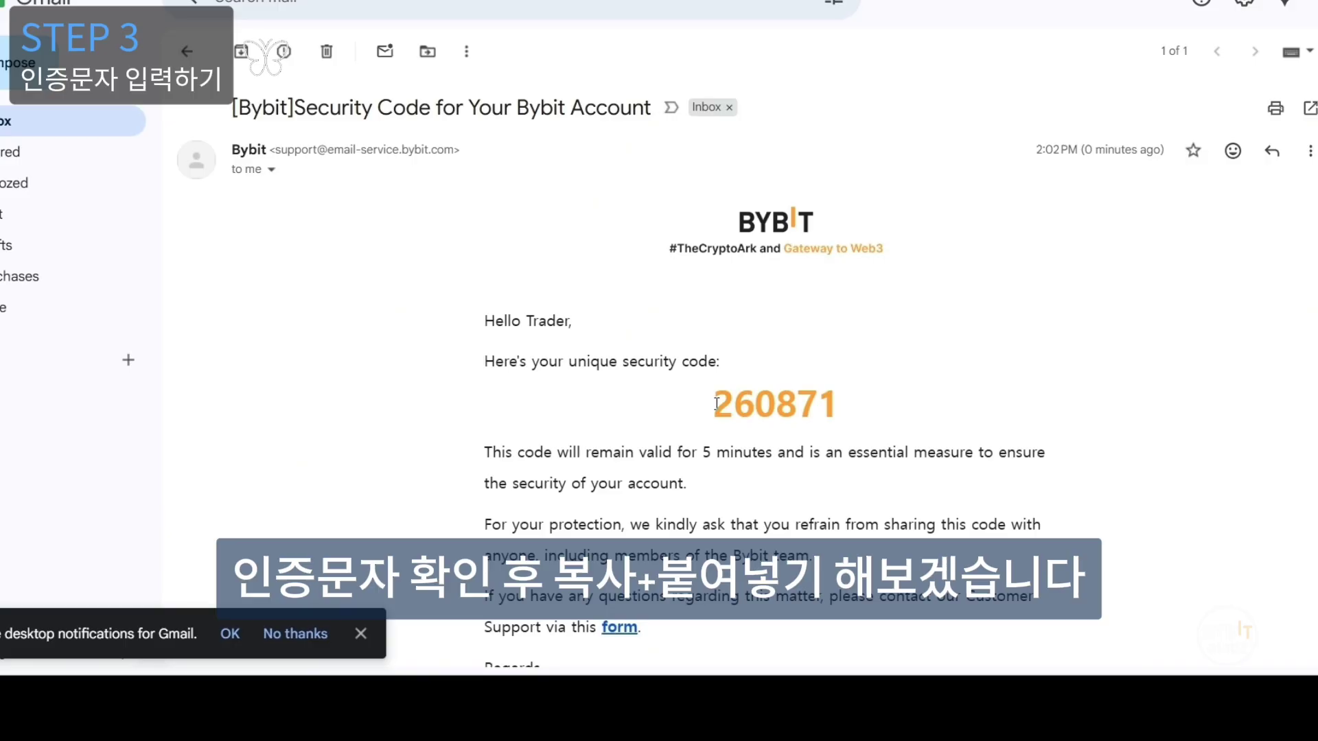
double_click(716, 404)
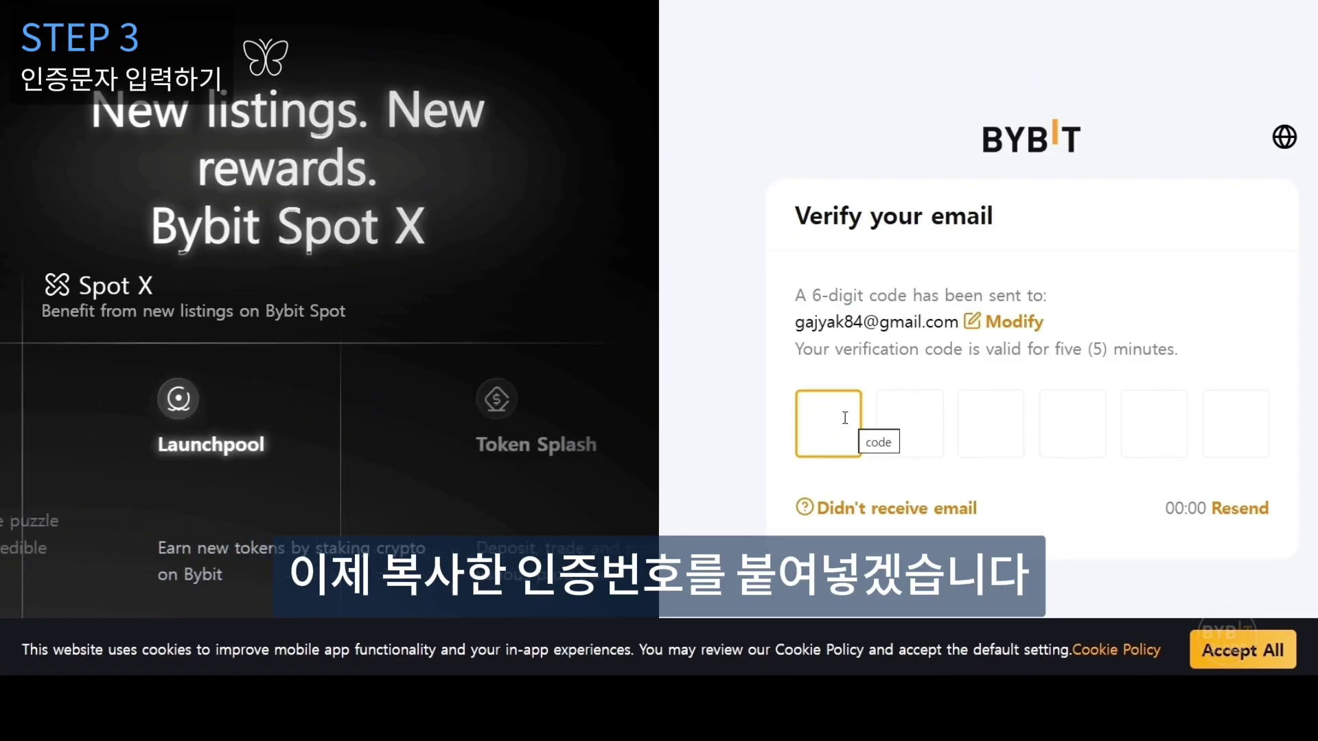
Paste the verification code, set a login password and create the account.
key("ctrl+v")
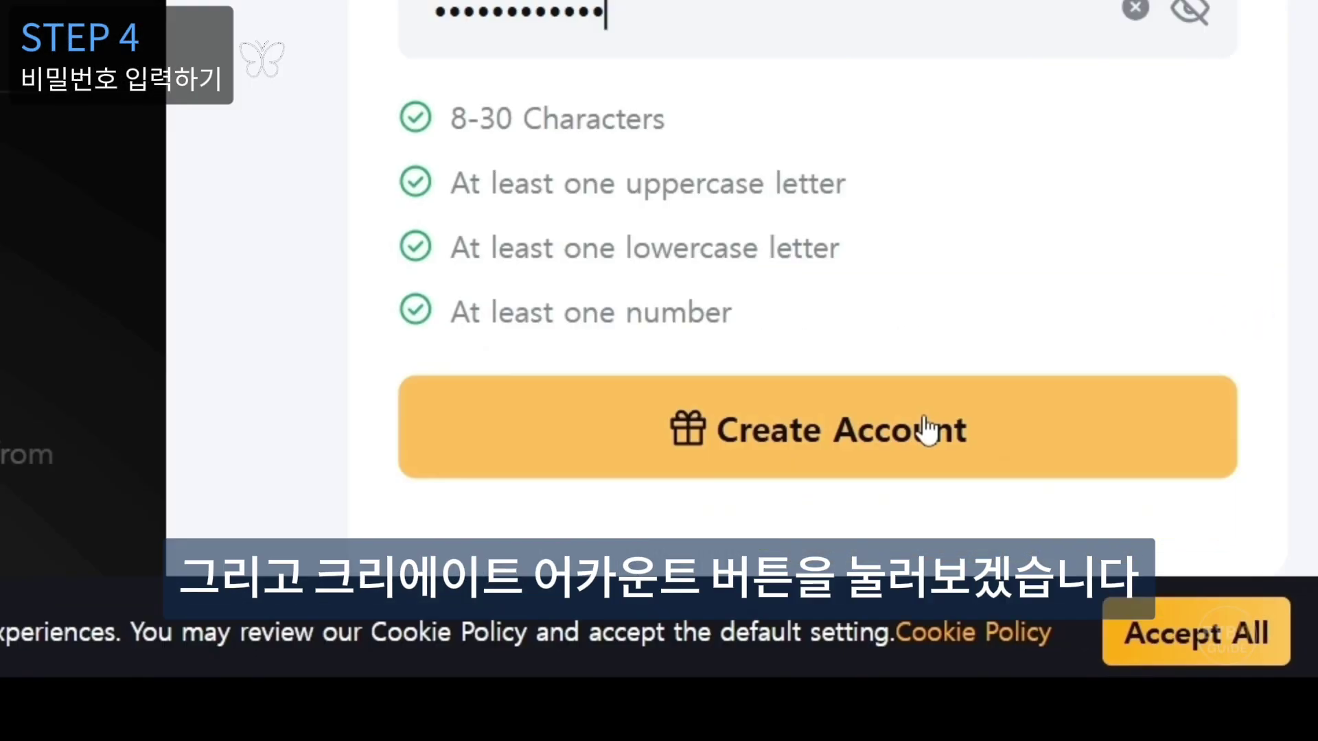
left_click(1040, 506)
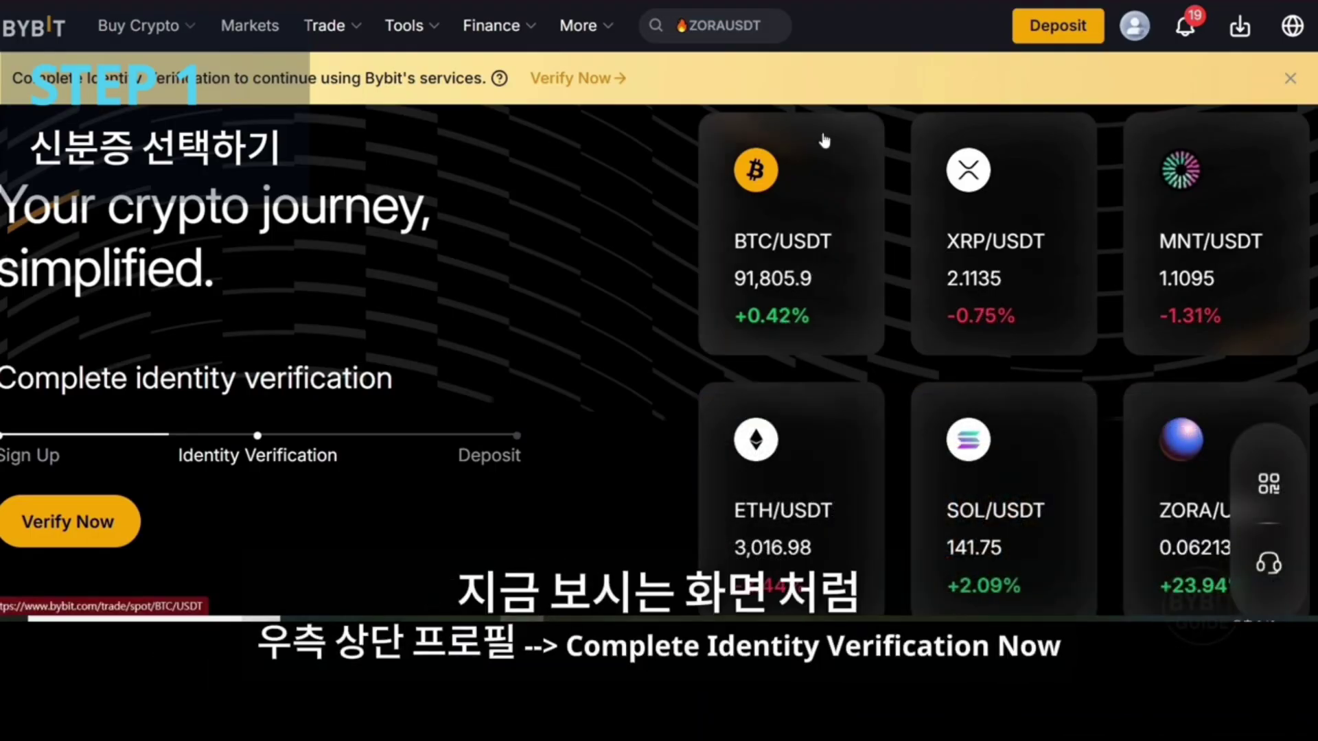
Start identity verification from the profile menu and choose ID card as the document type.
mouse_move(1134, 27)
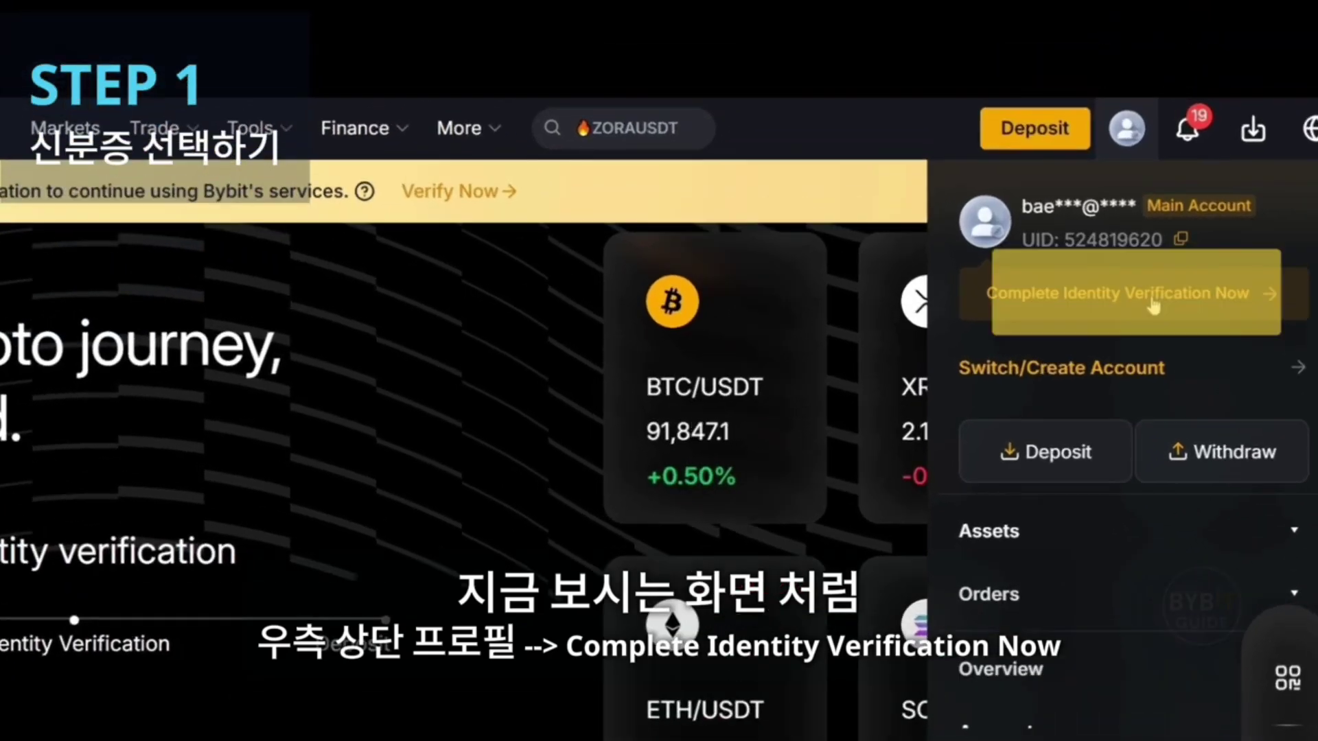
left_click(1157, 168)
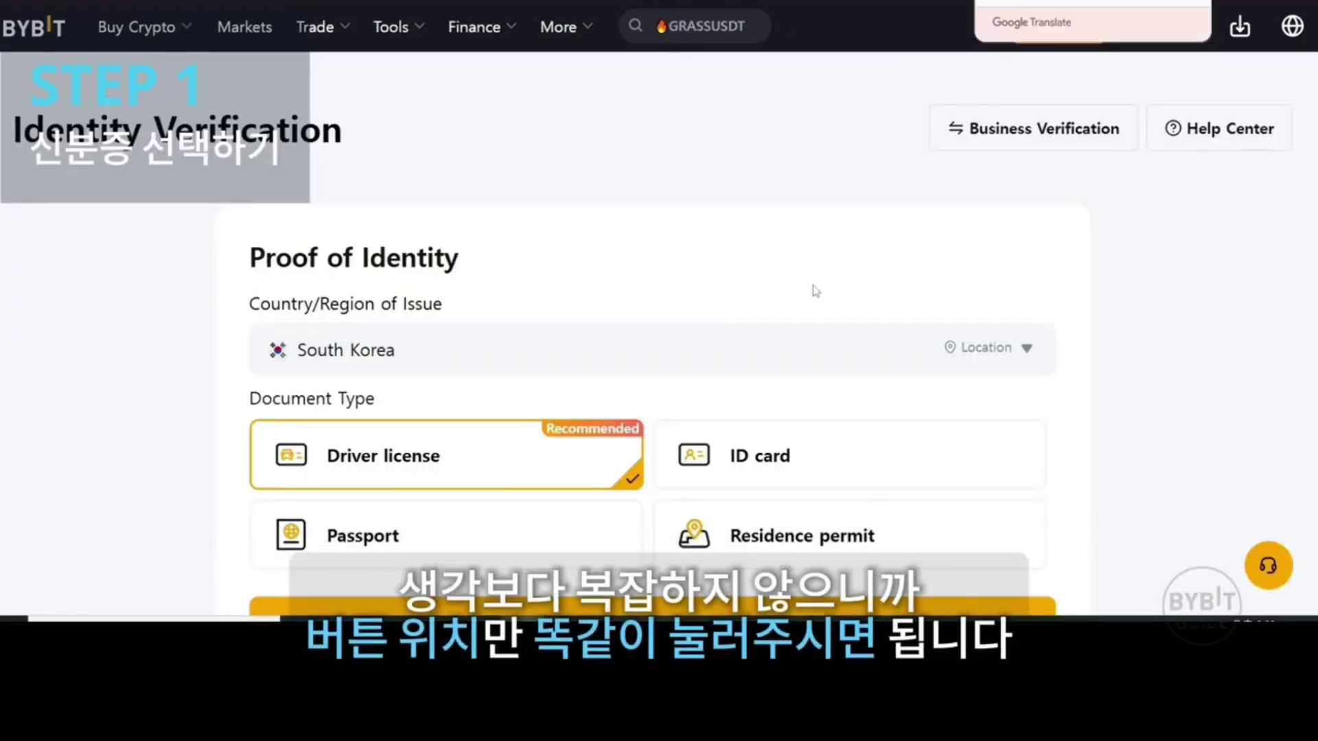
scroll(769, 289, "down", 2)
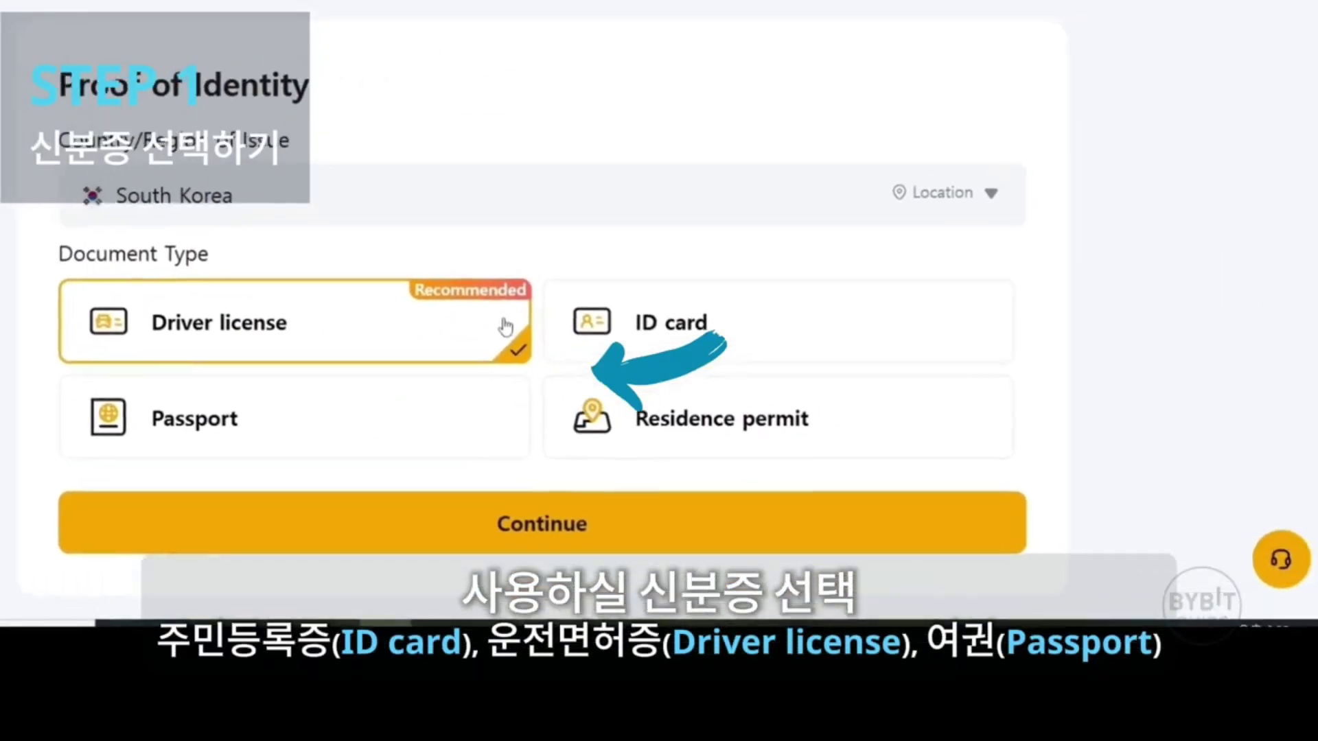
left_click(690, 320)
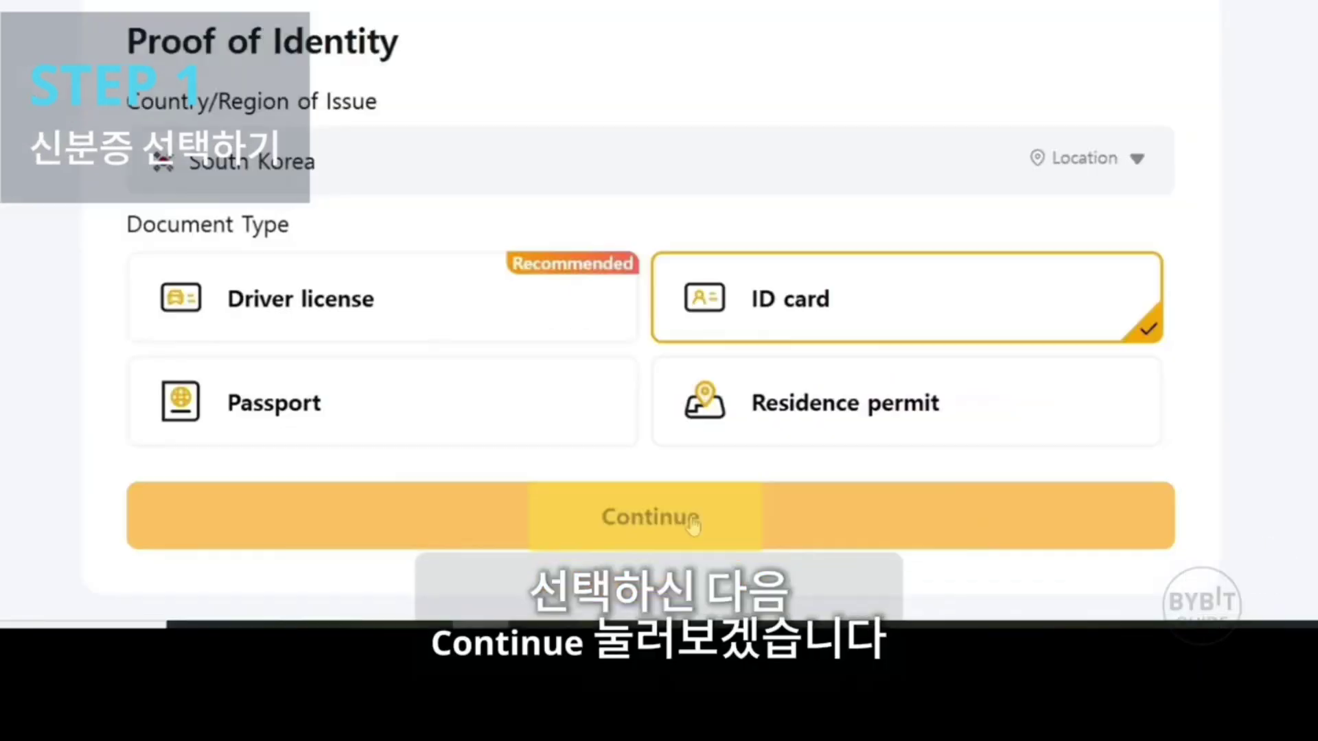
left_click(694, 525)
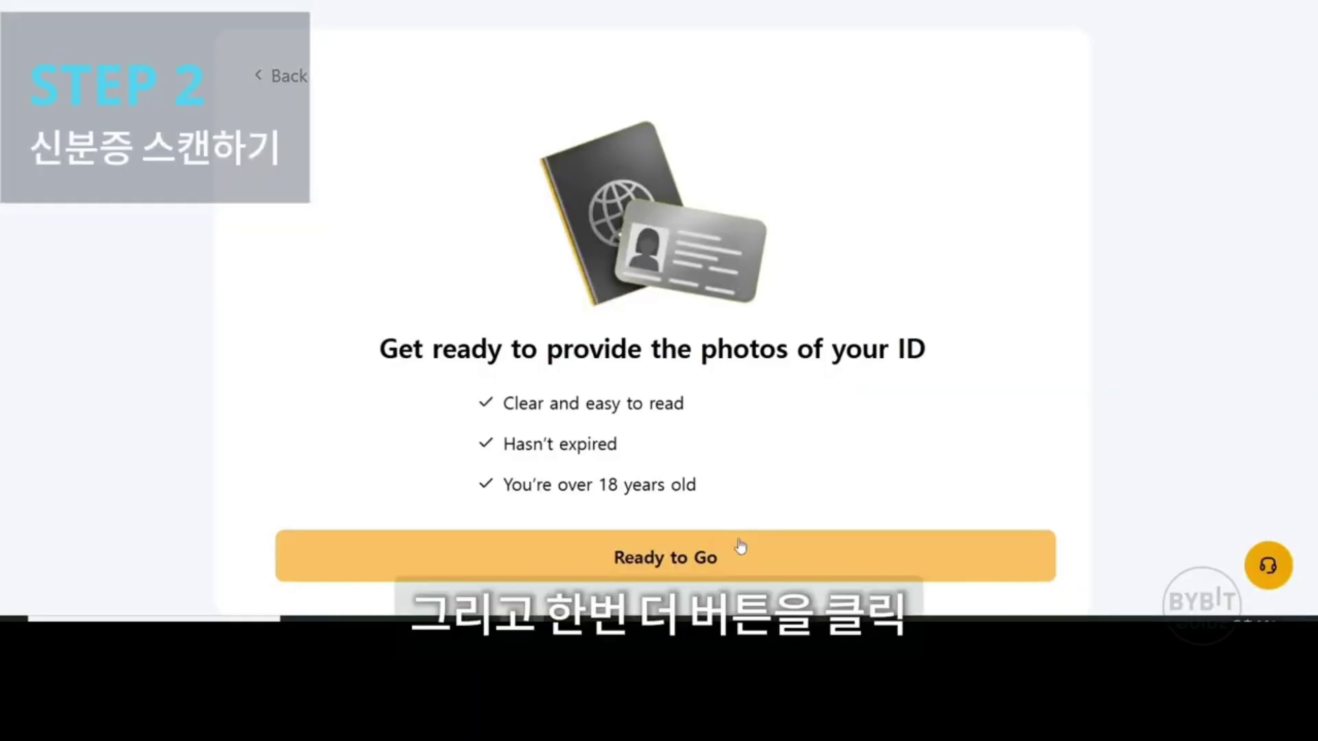
Begin Sumsub verification with Identity Card / Resident registration card, continuing on the phone.
left_click(714, 540)
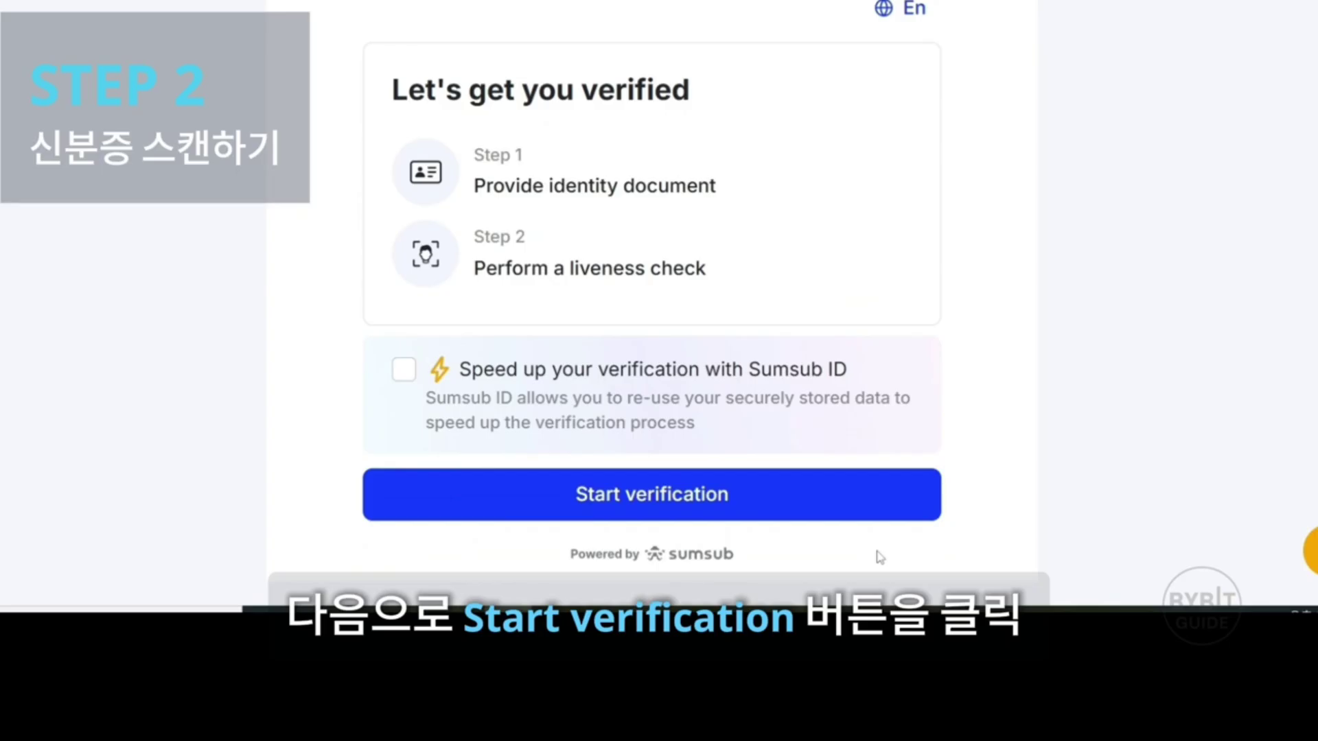
left_click(872, 504)
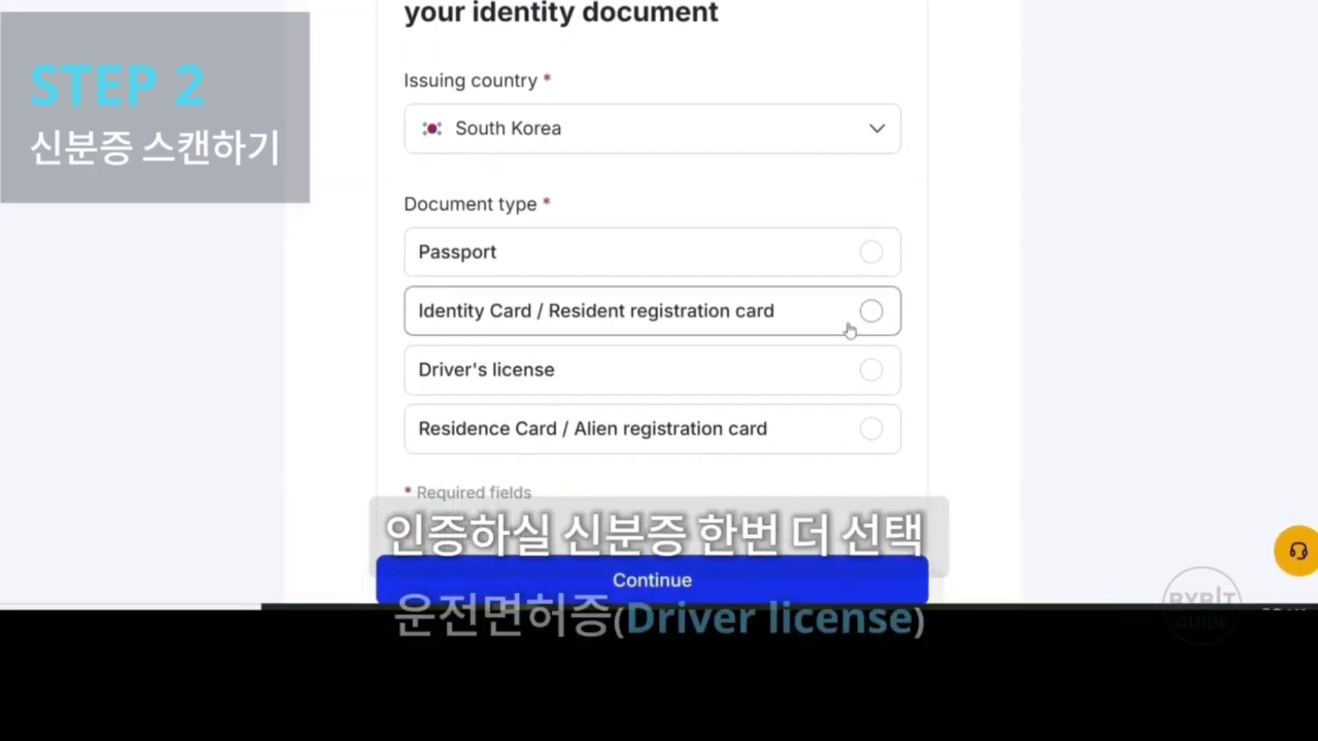
left_click(850, 313)
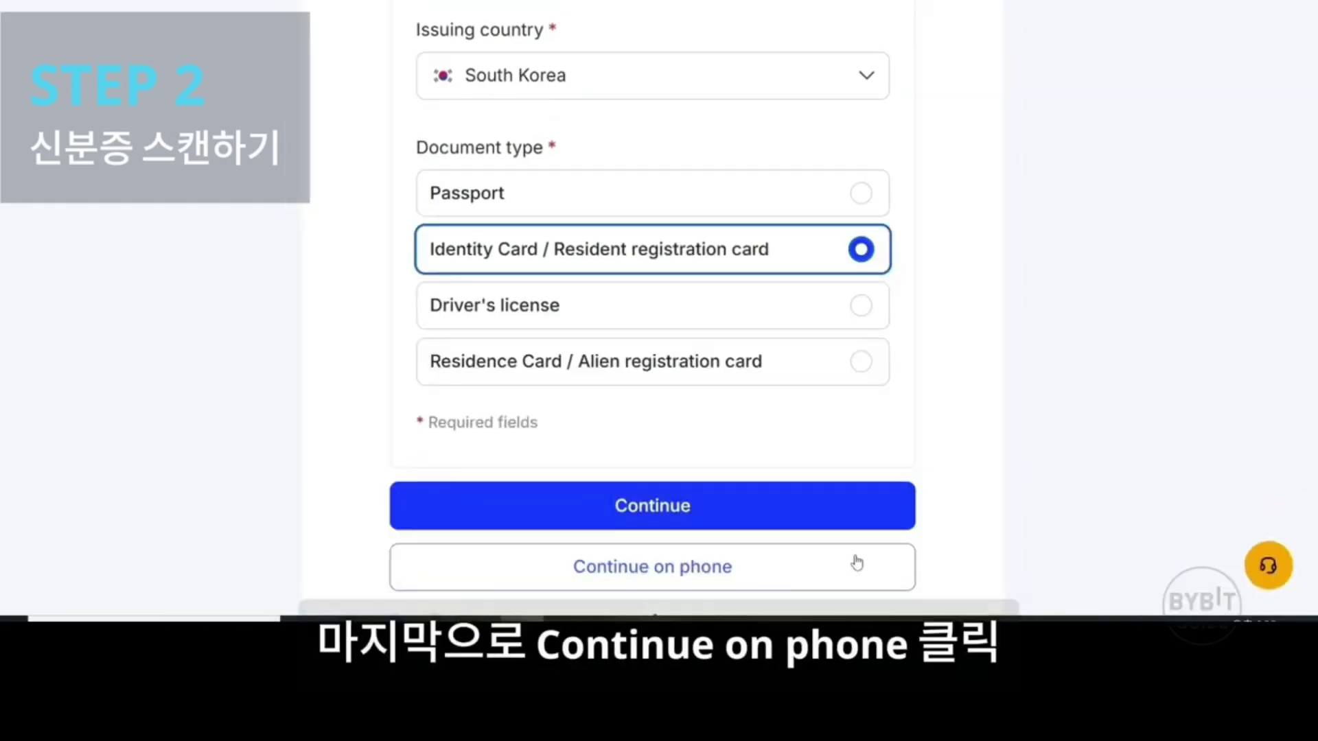
left_click(731, 577)
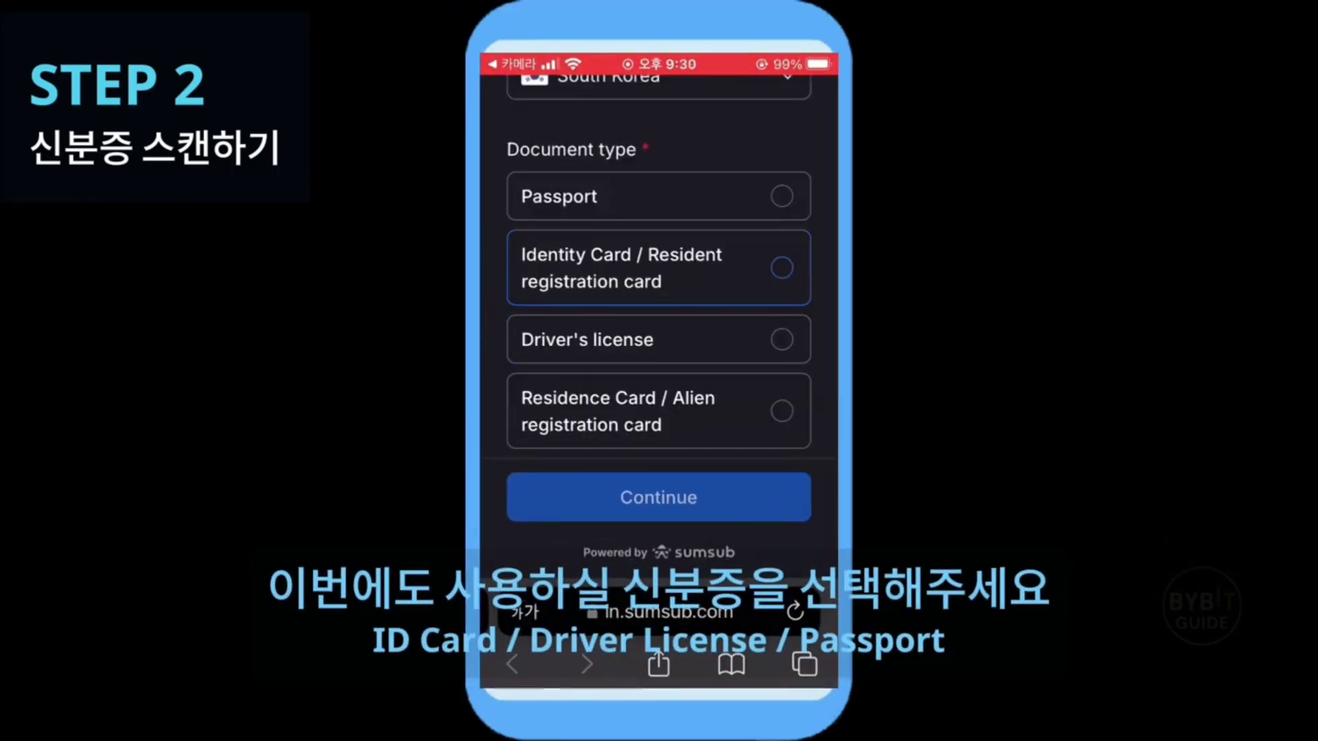
On the phone, choose South Korea Identity Card and confirm camera access for the card photos.
left_click(781, 268)
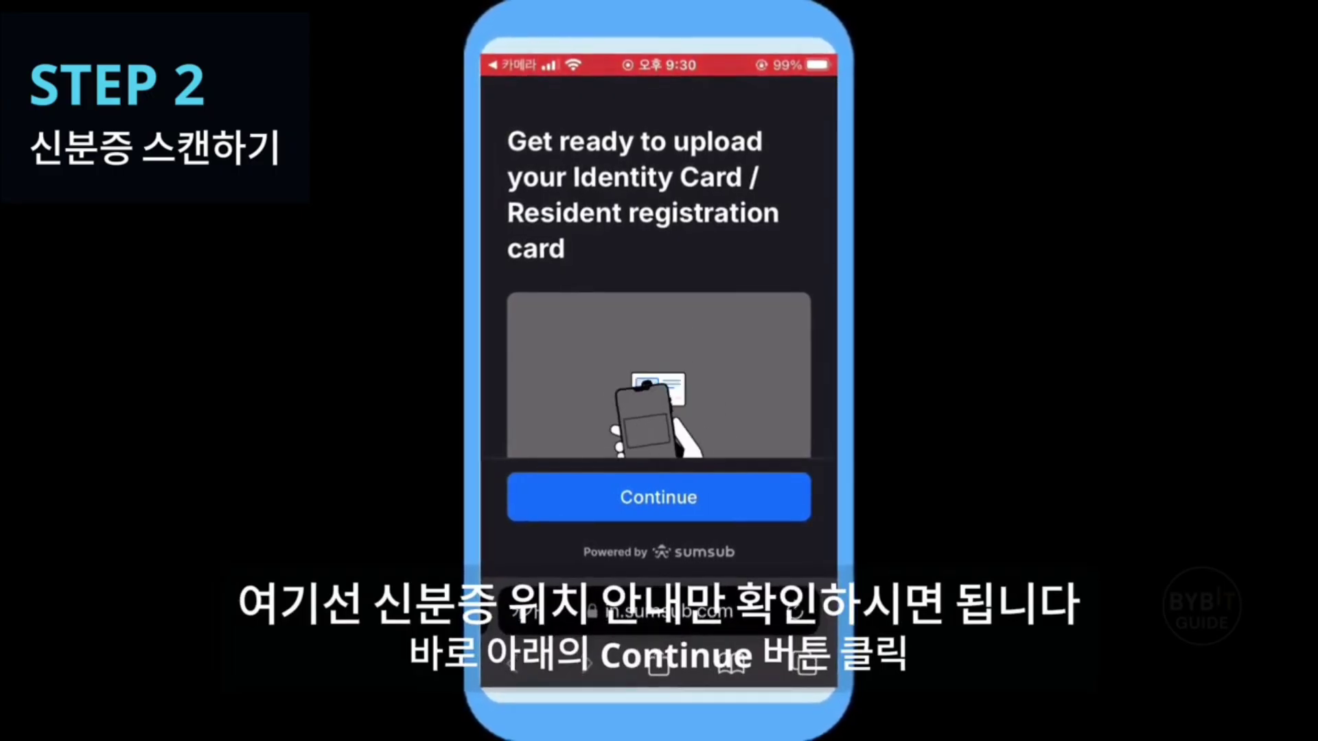
left_click(659, 497)
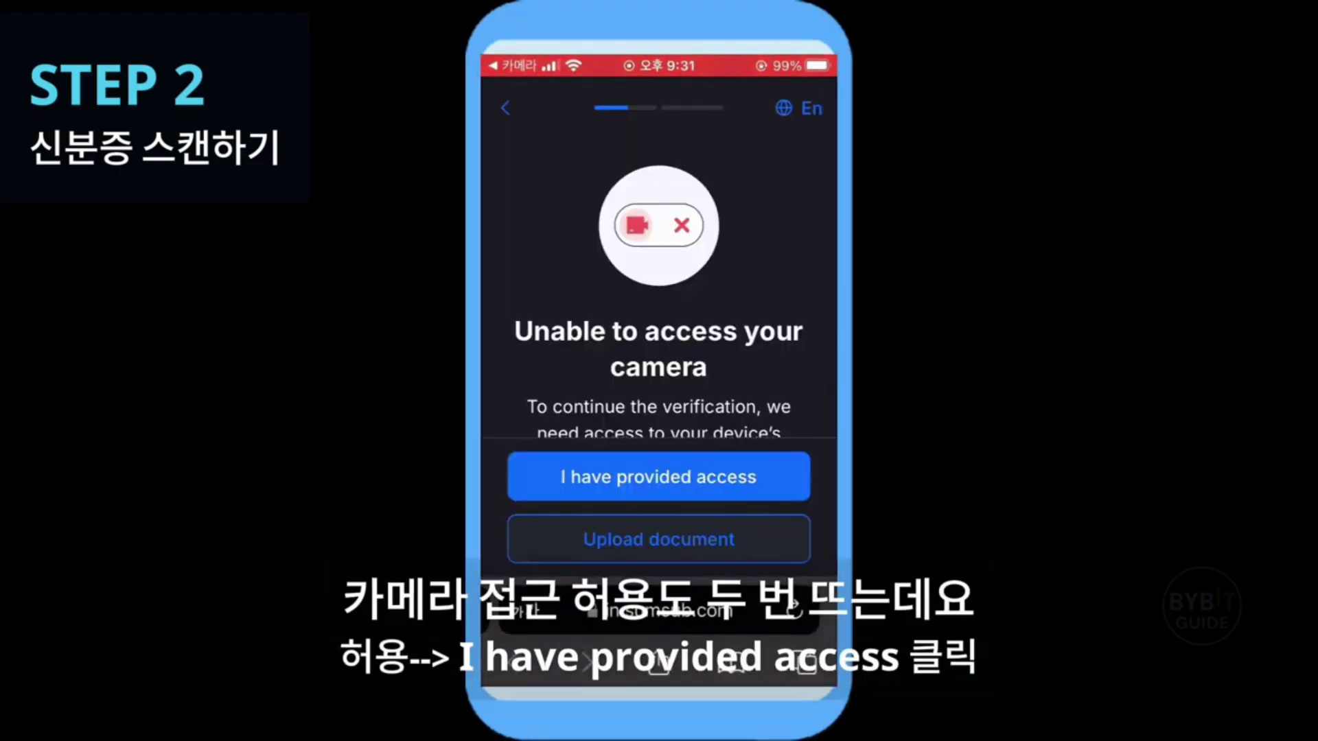
left_click(659, 476)
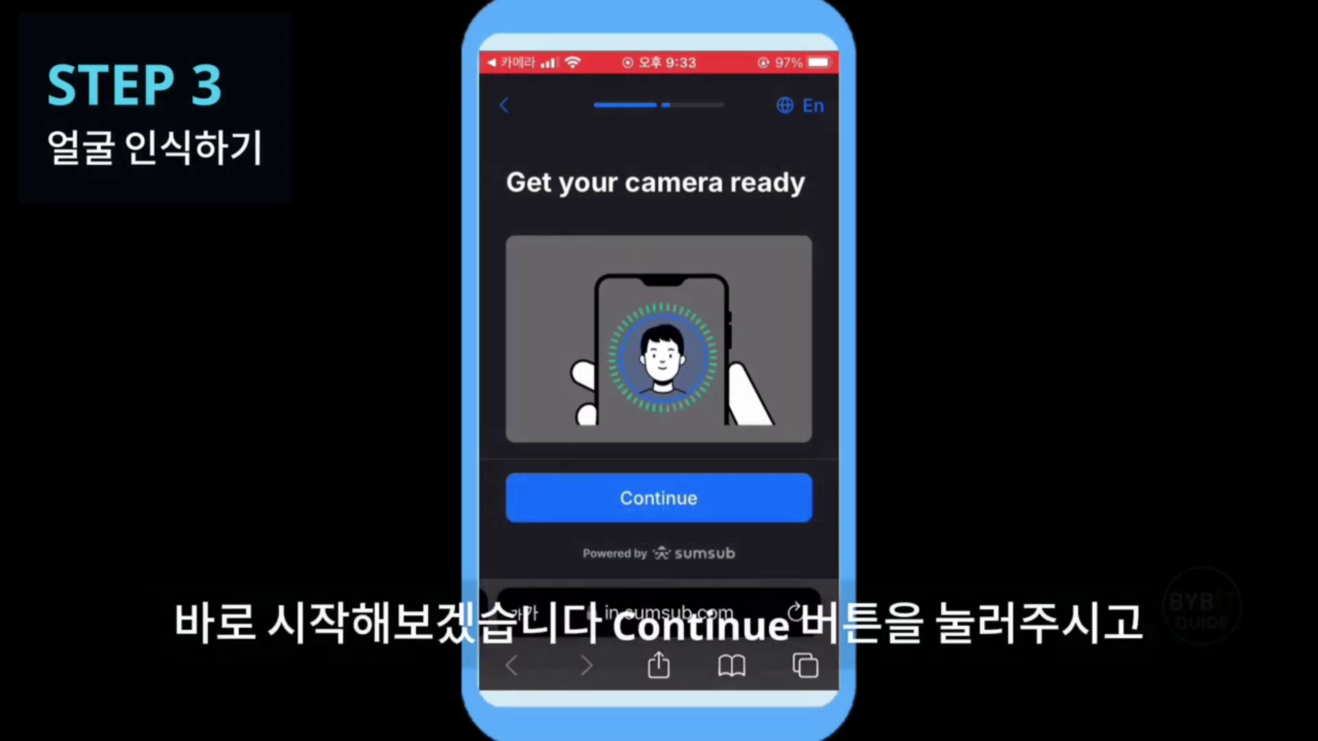
Grant the verification site access to the camera.
scroll(659, 329, "down", 2)
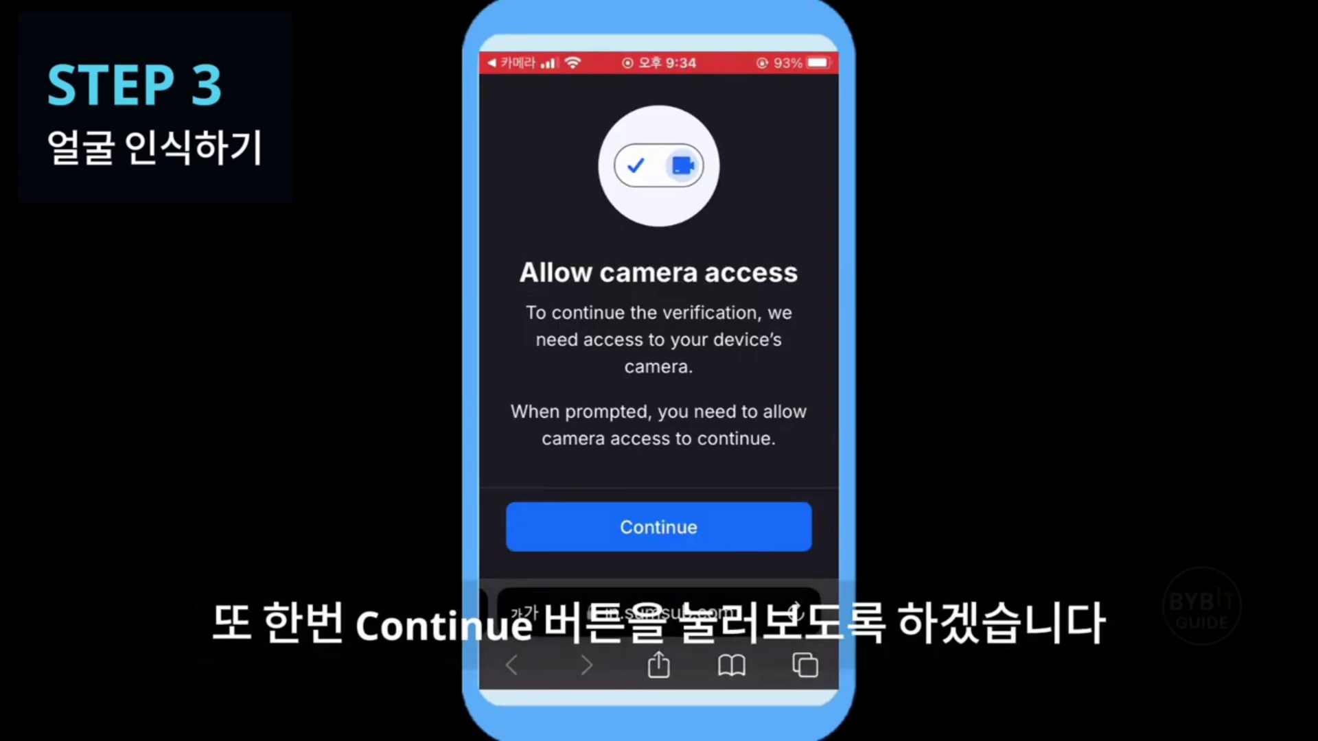
left_click(659, 527)
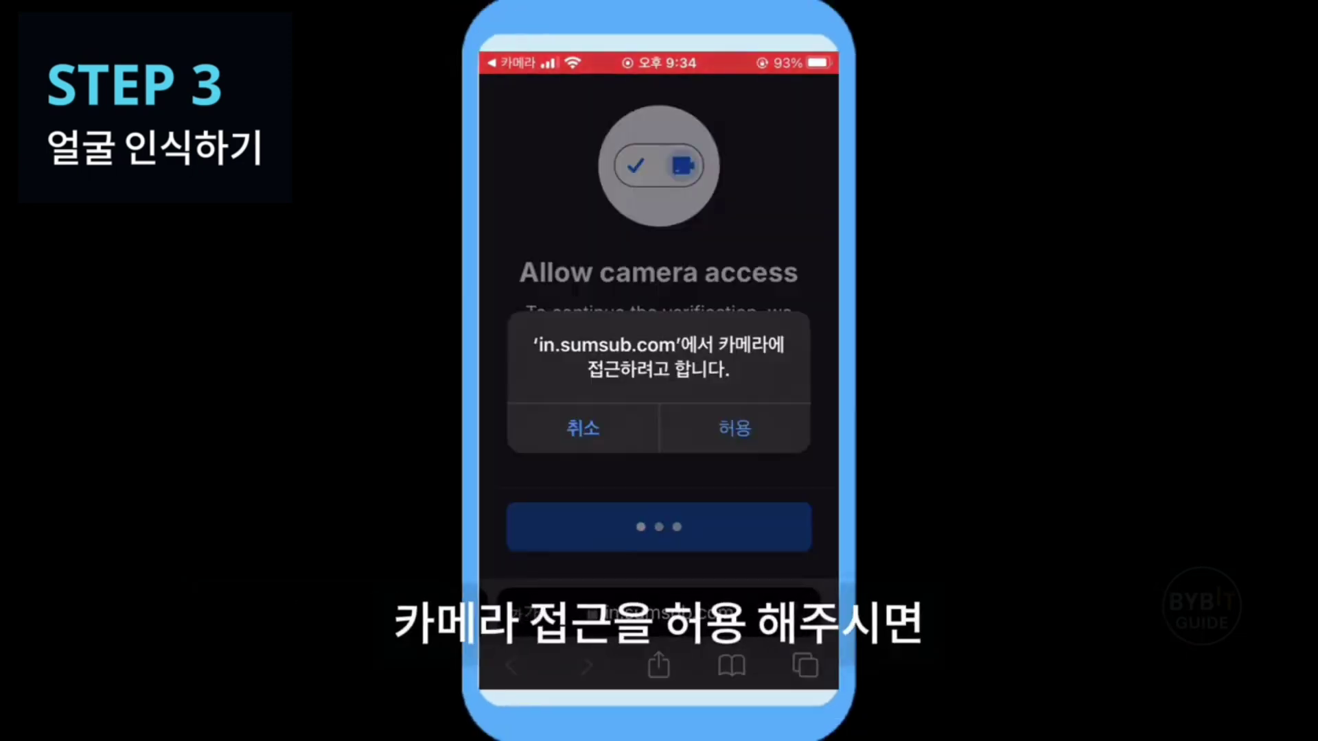
left_click(735, 428)
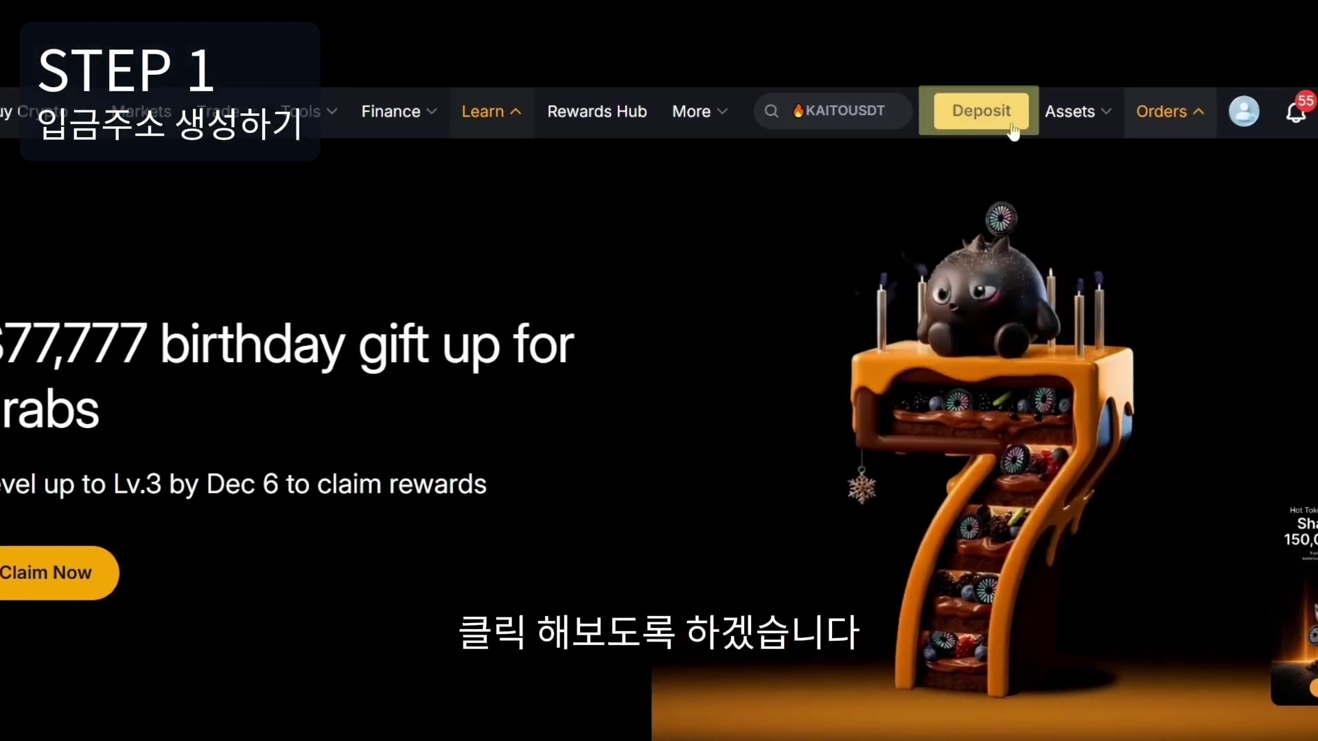
Deposit crypto, choosing USDT on the TRON (TRC20) chain to show its address.
left_click(1010, 126)
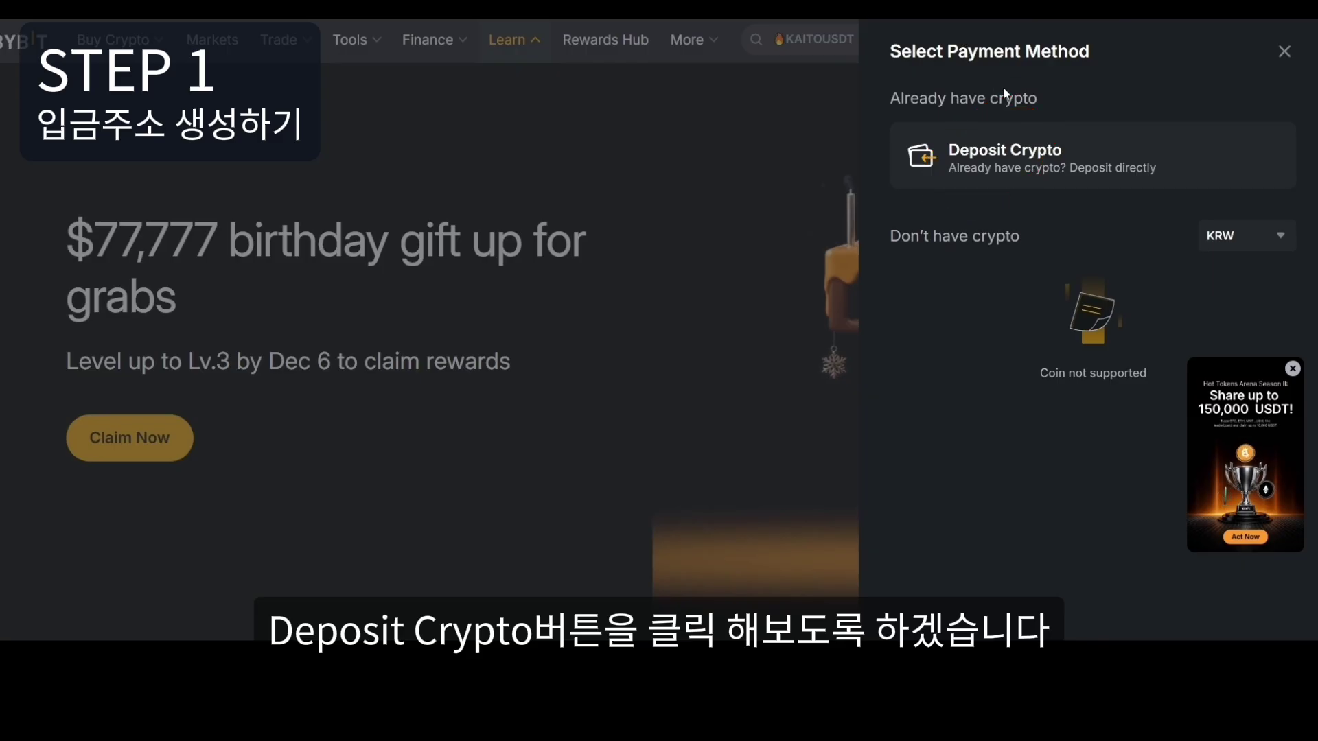
left_click(1126, 122)
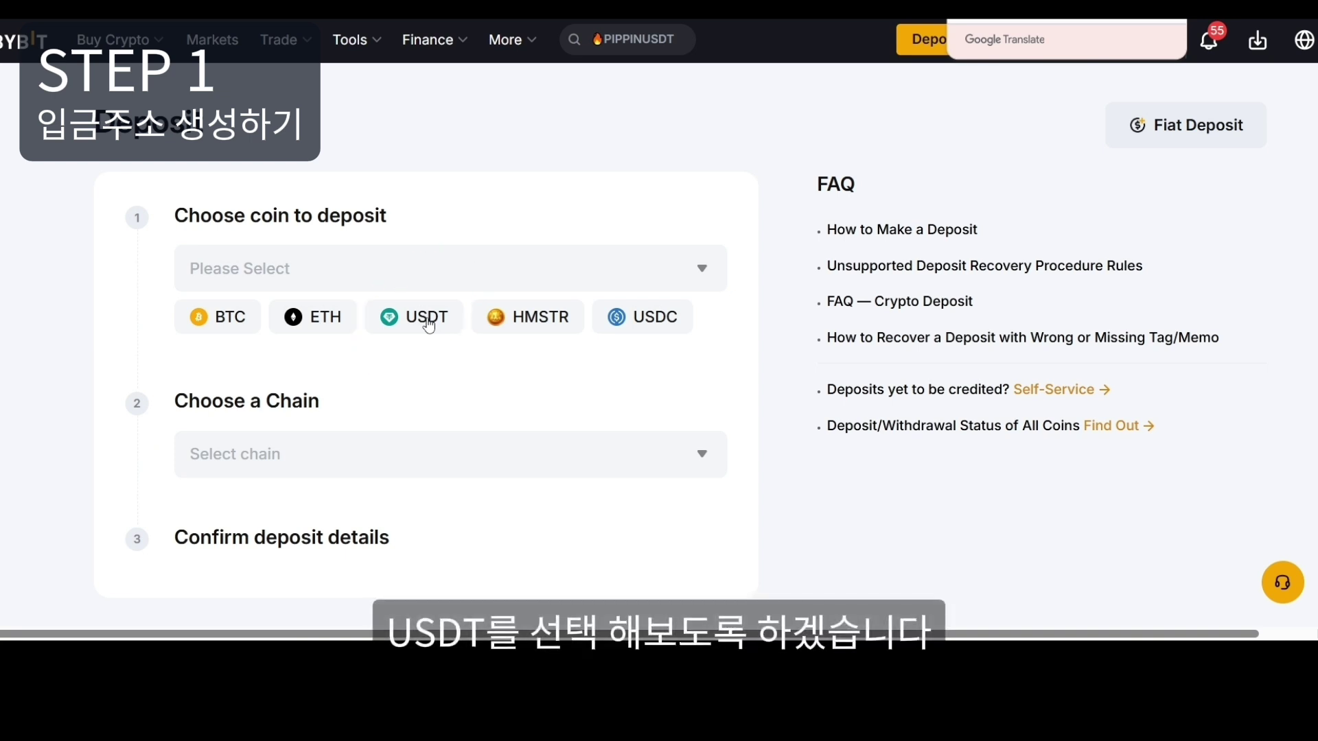
left_click(428, 326)
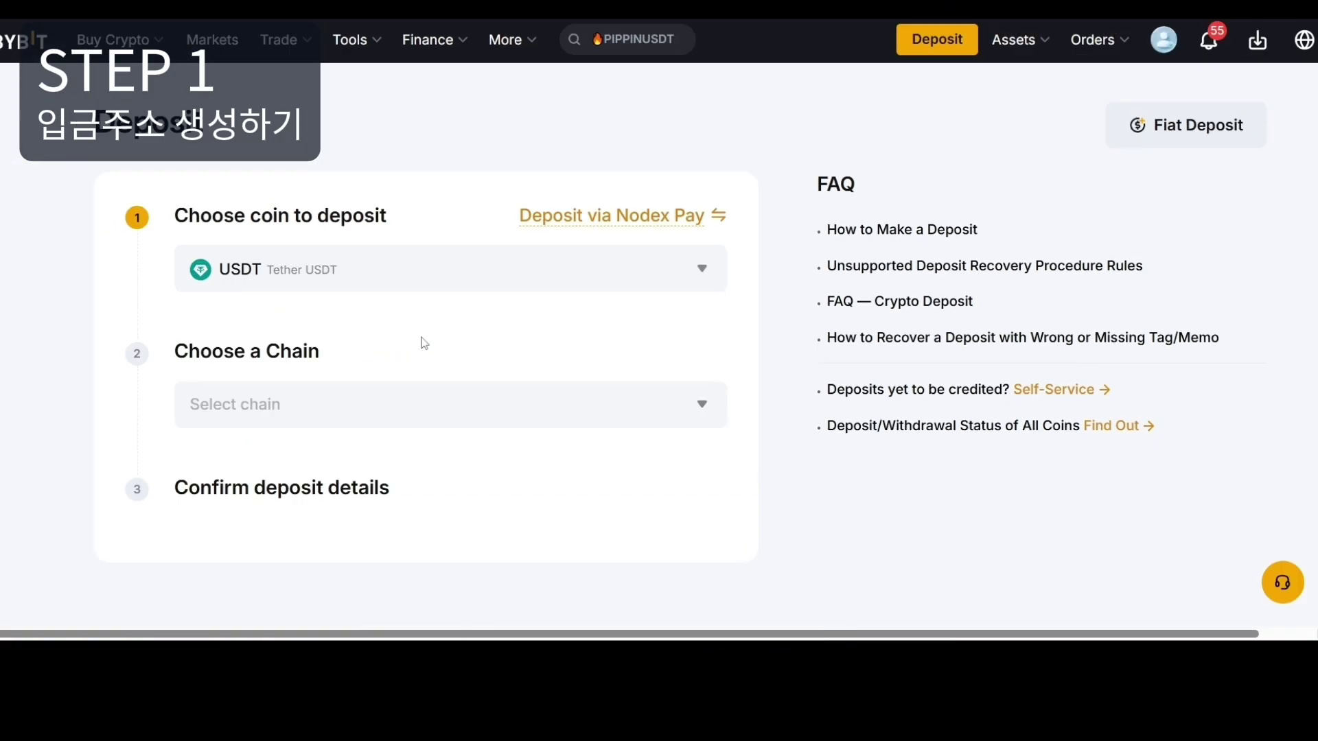
scroll(488, 256, "down", 2)
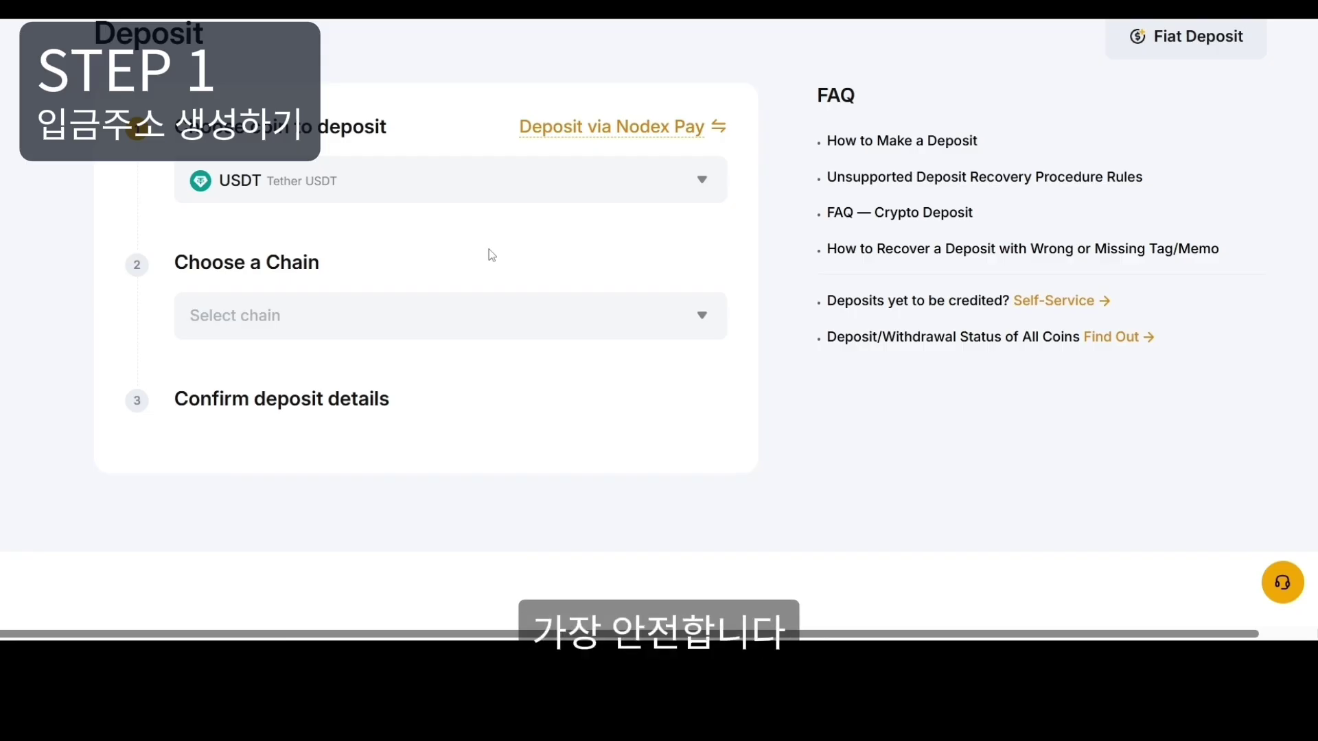
left_click(471, 326)
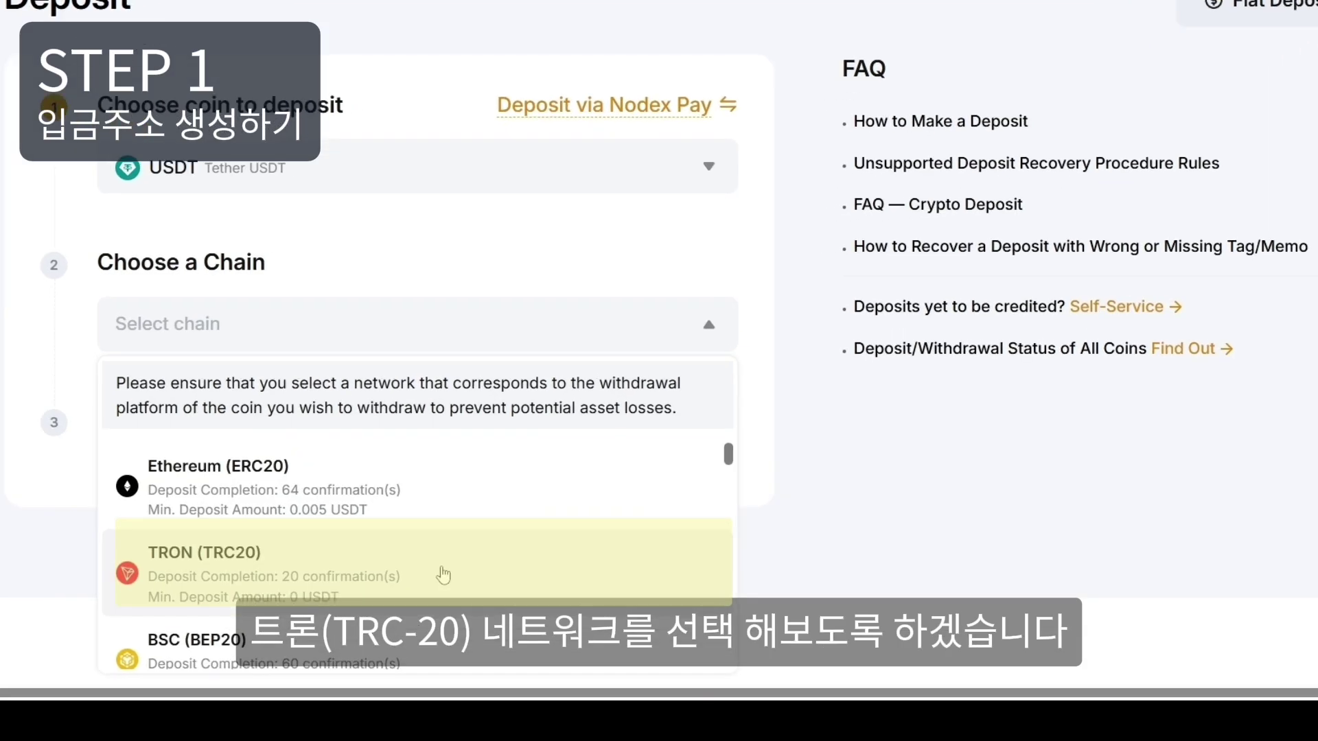
left_click(442, 575)
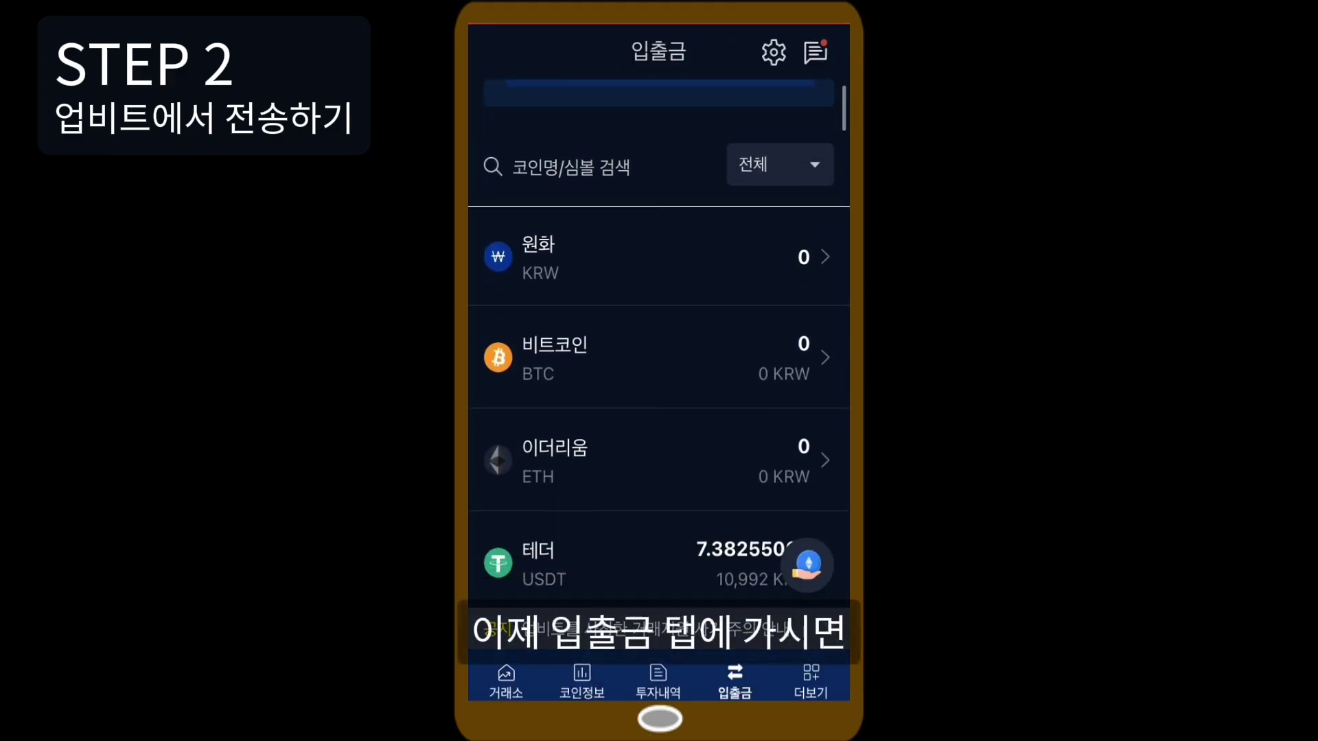
Start a USDT withdrawal in Upbit and select the Tron network.
scroll(659, 343, "down", 3)
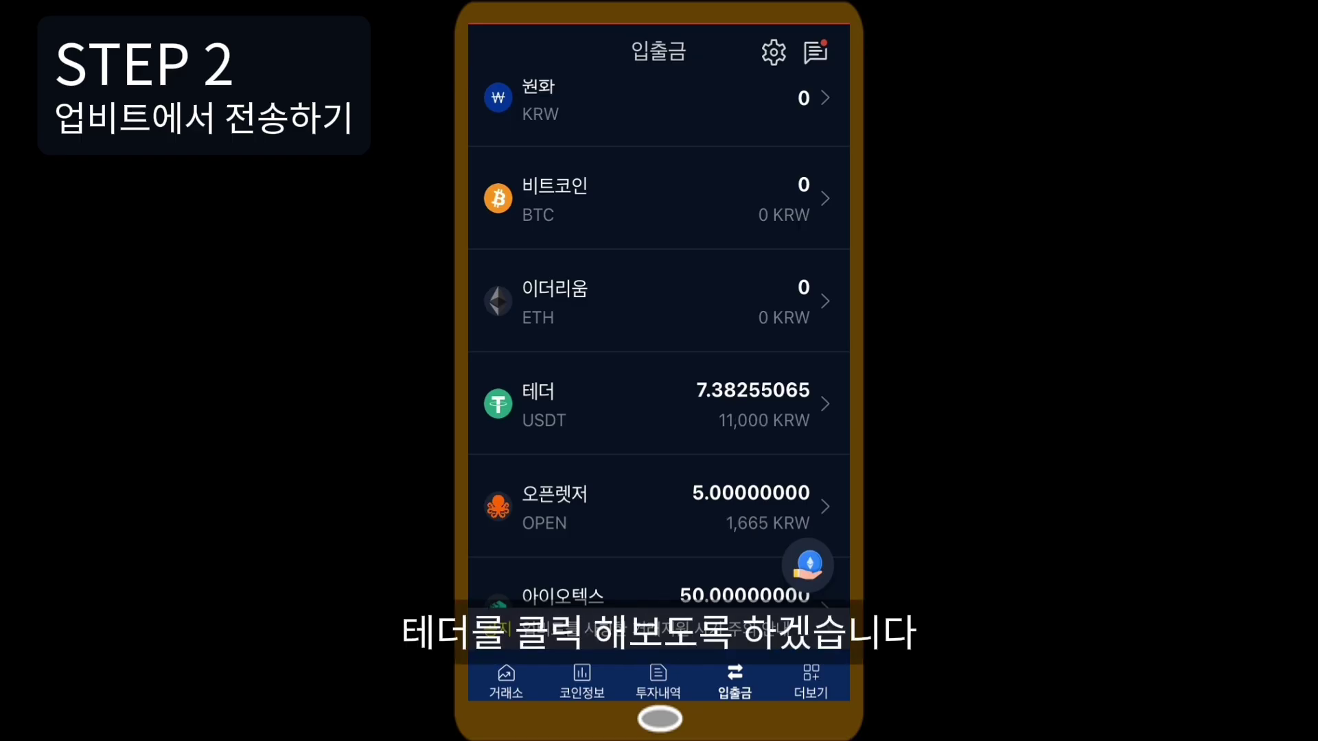
left_click(659, 405)
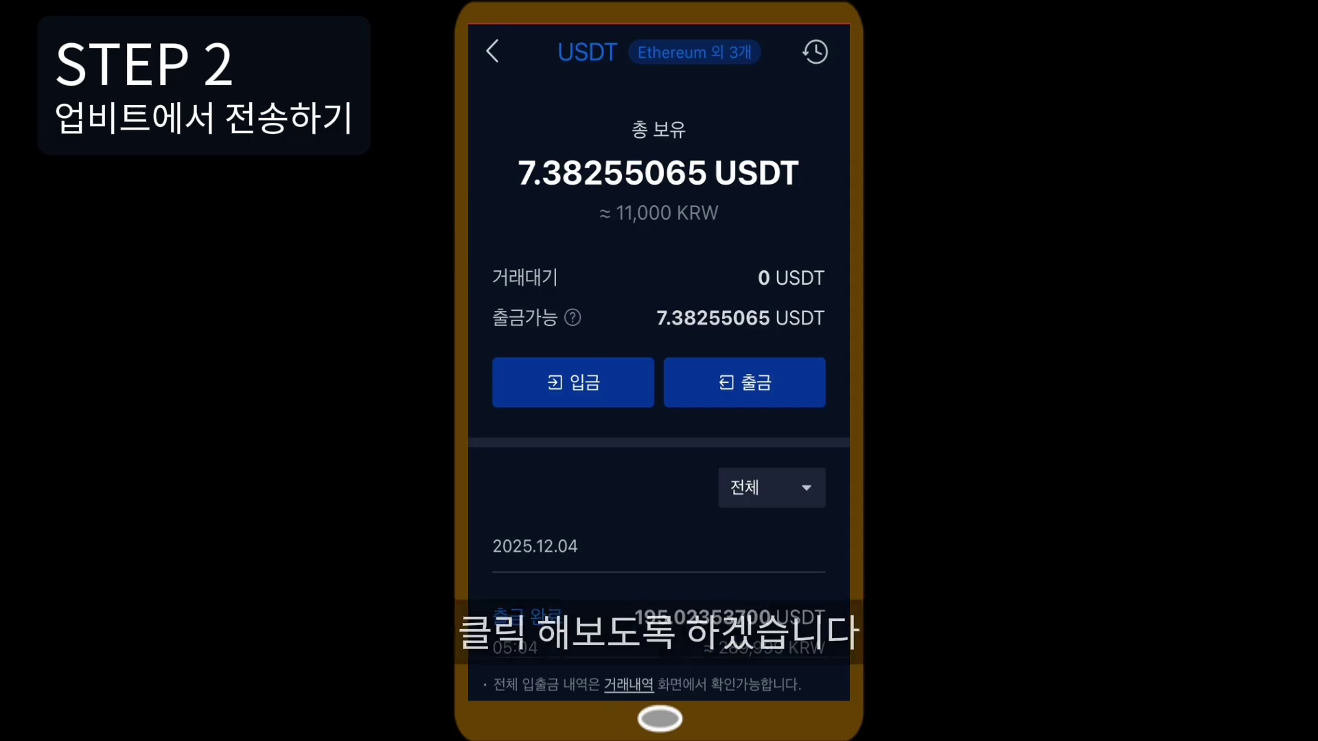
left_click(745, 382)
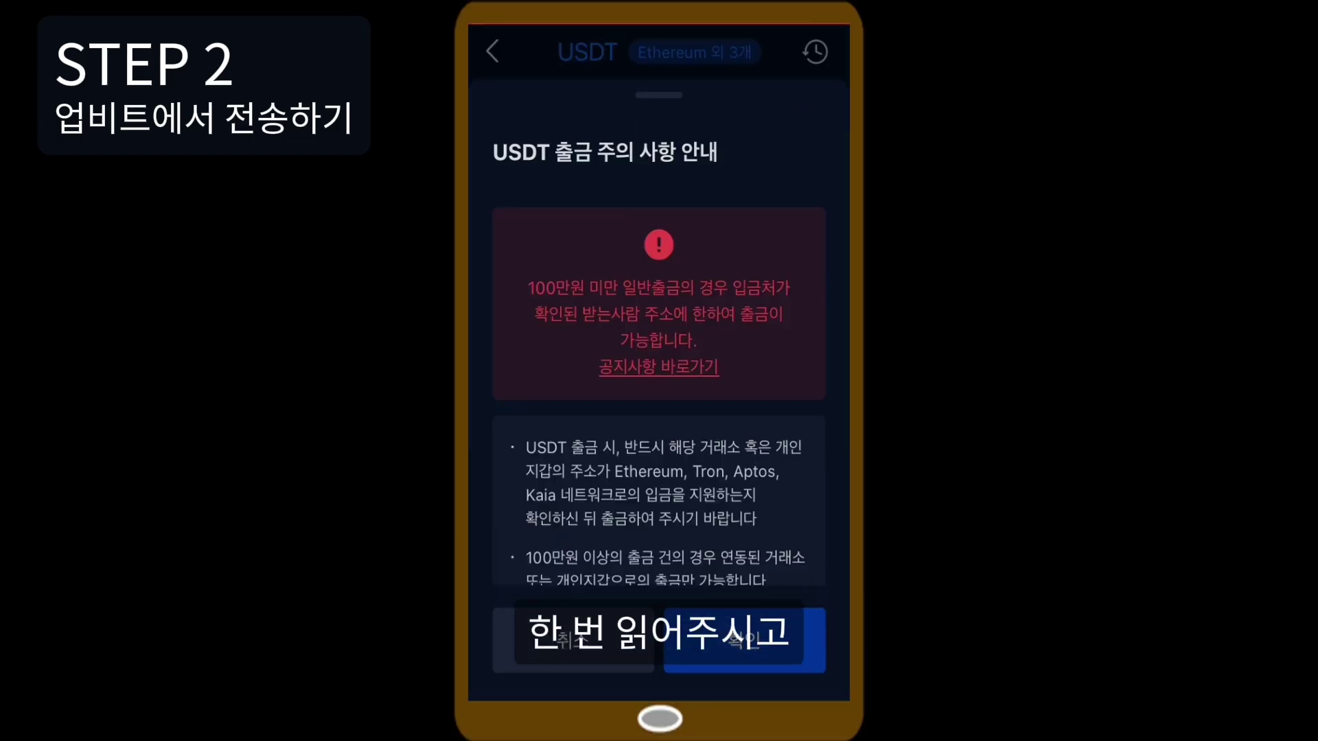
scroll(659, 385, "down", 3)
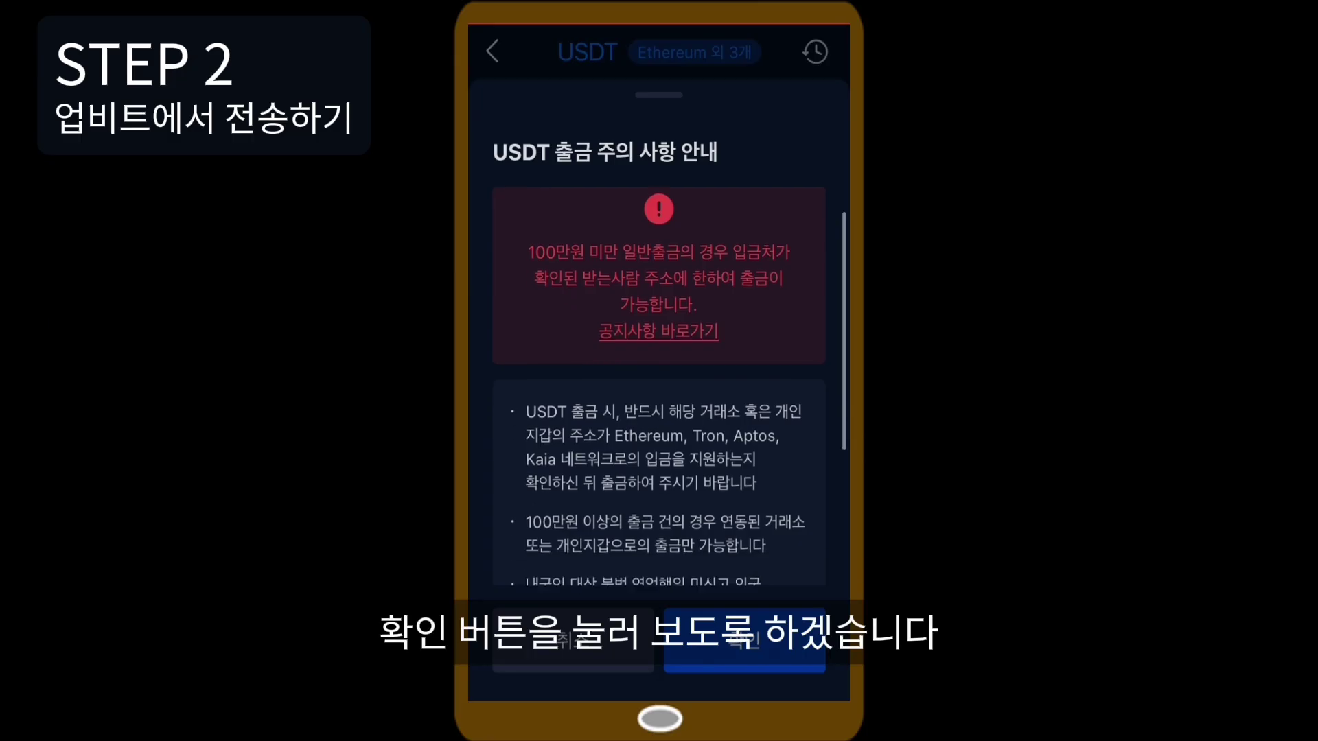
scroll(659, 385, "up", 3)
left_click(745, 641)
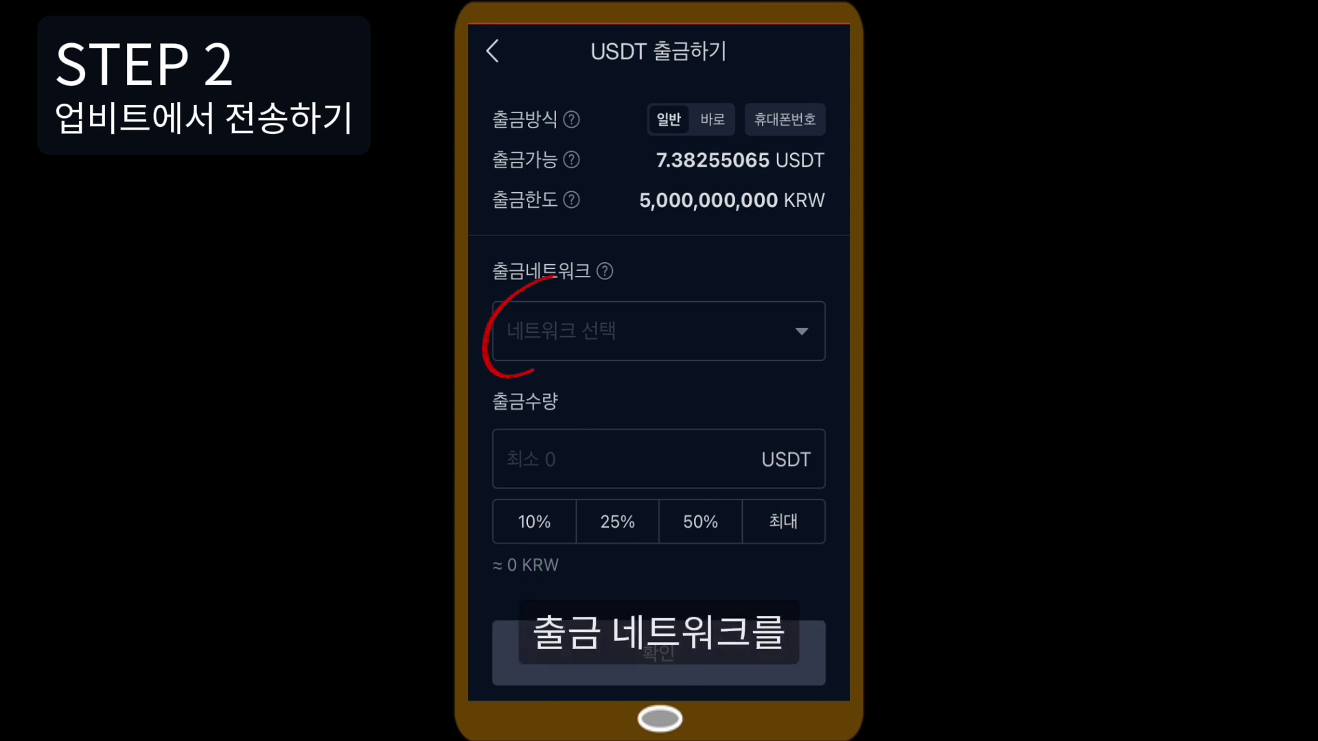
left_click(659, 331)
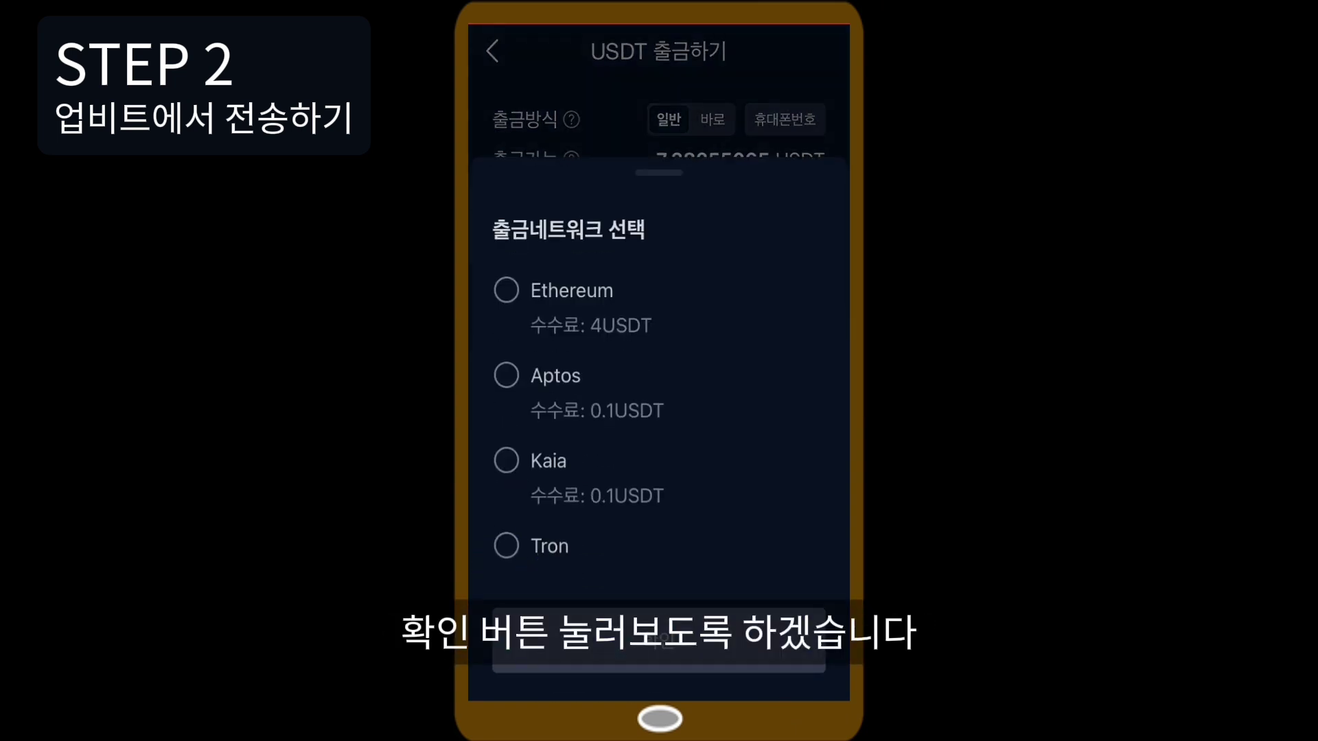
left_click(507, 546)
left_click(659, 648)
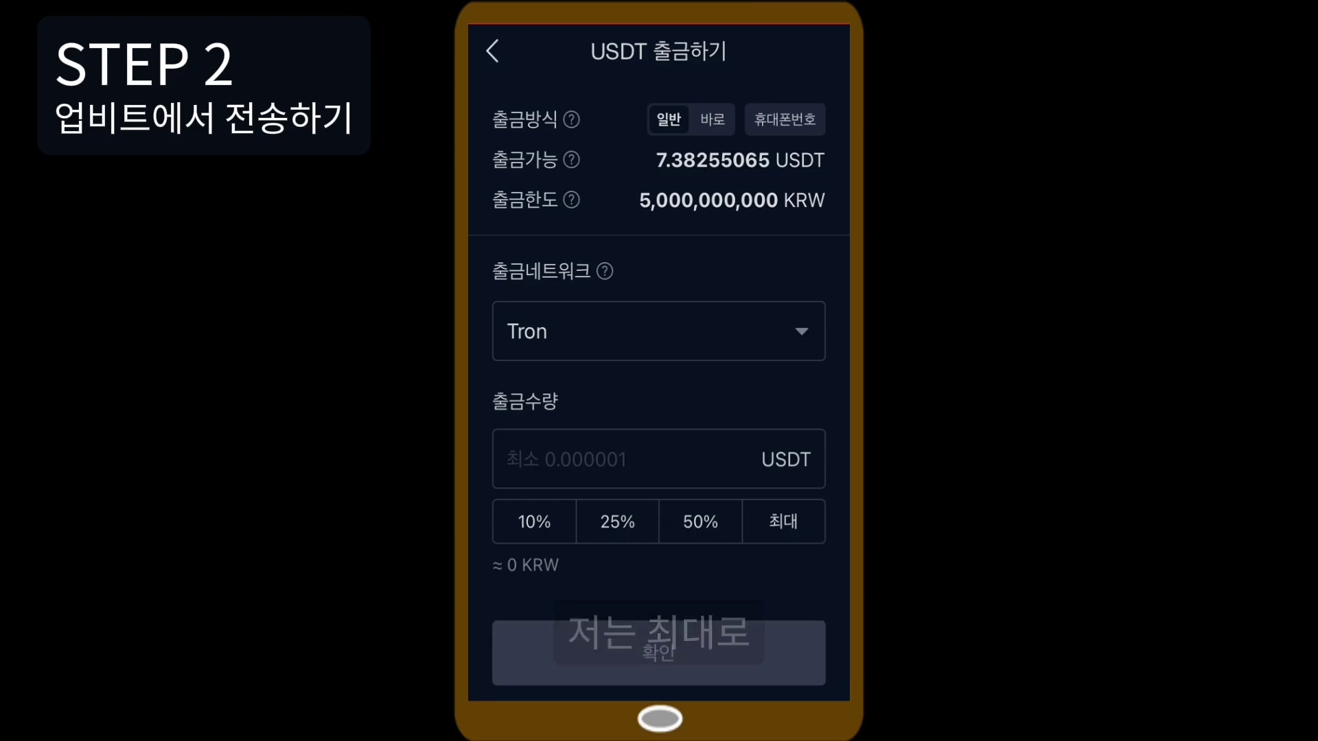
Enter the maximum 7.38255 USDT and confirm through to the recipient-address page.
left_click(784, 522)
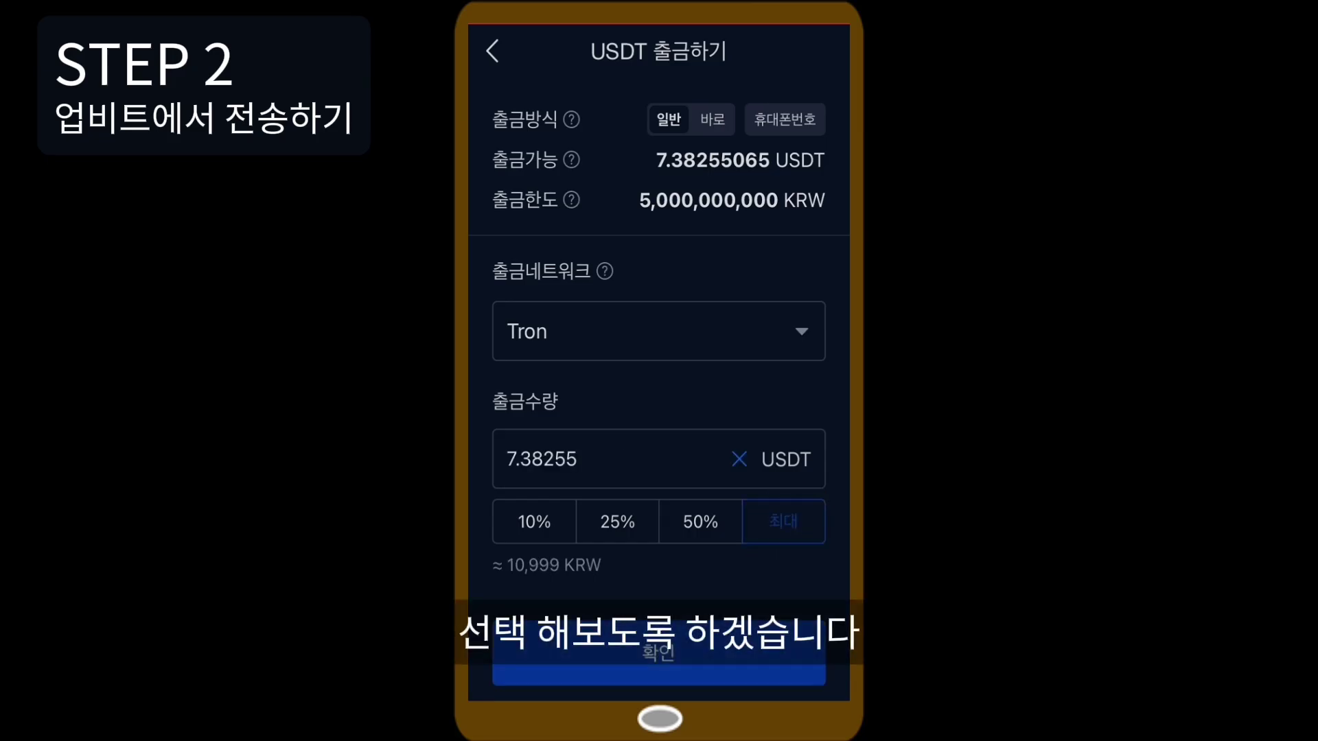
scroll(659, 329, "down", 2)
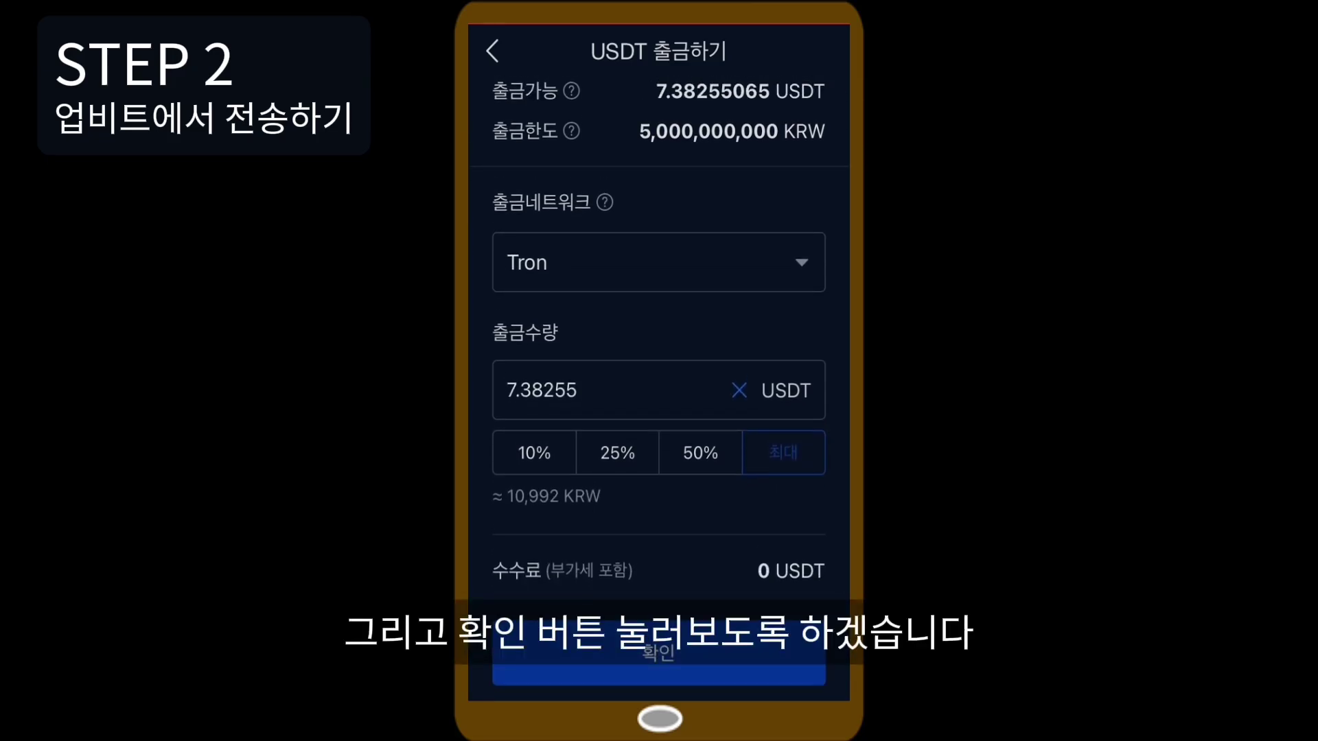
left_click(659, 652)
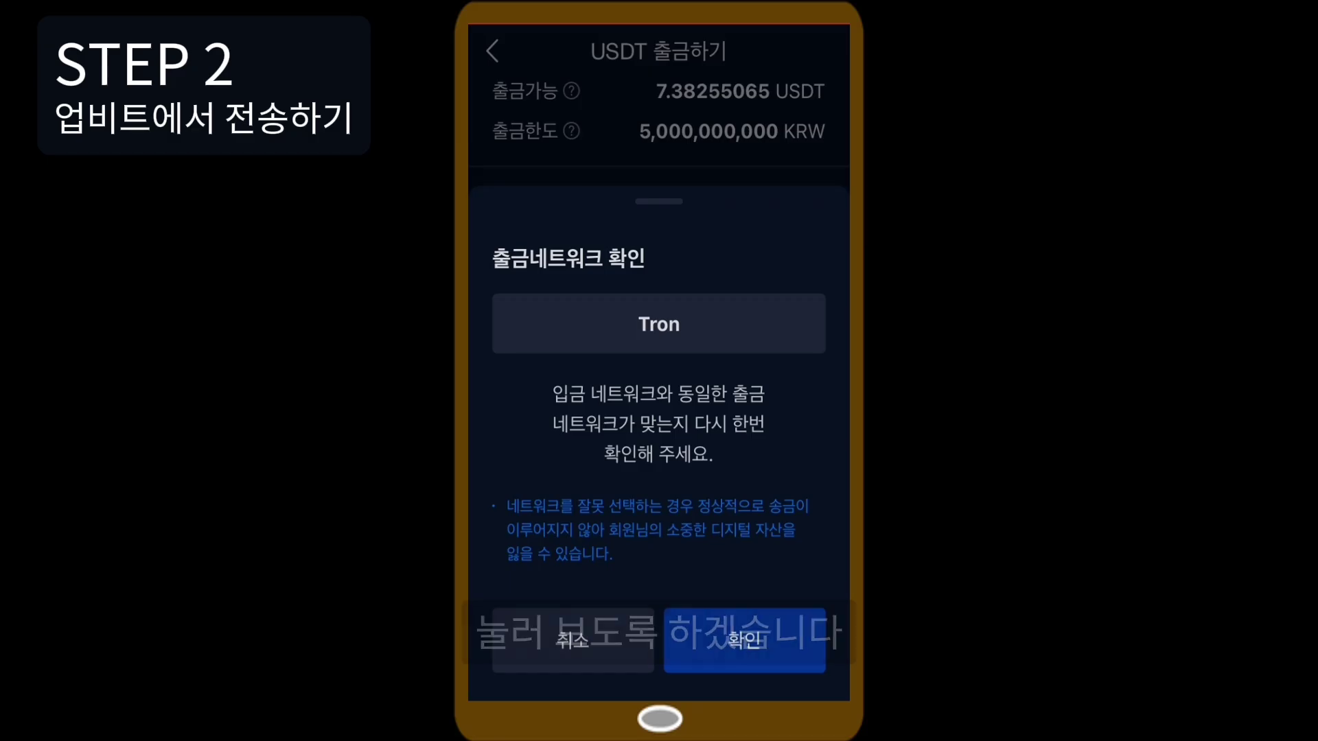
left_click(744, 655)
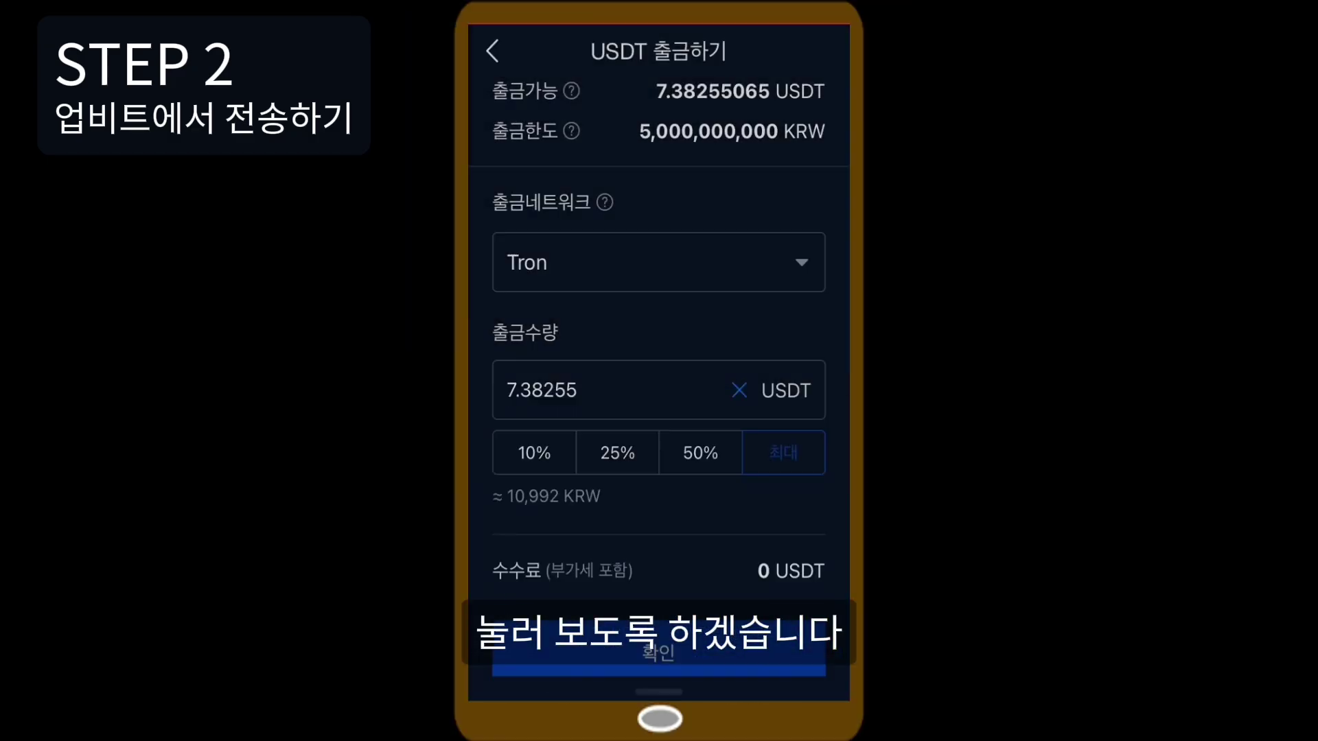
left_click(659, 676)
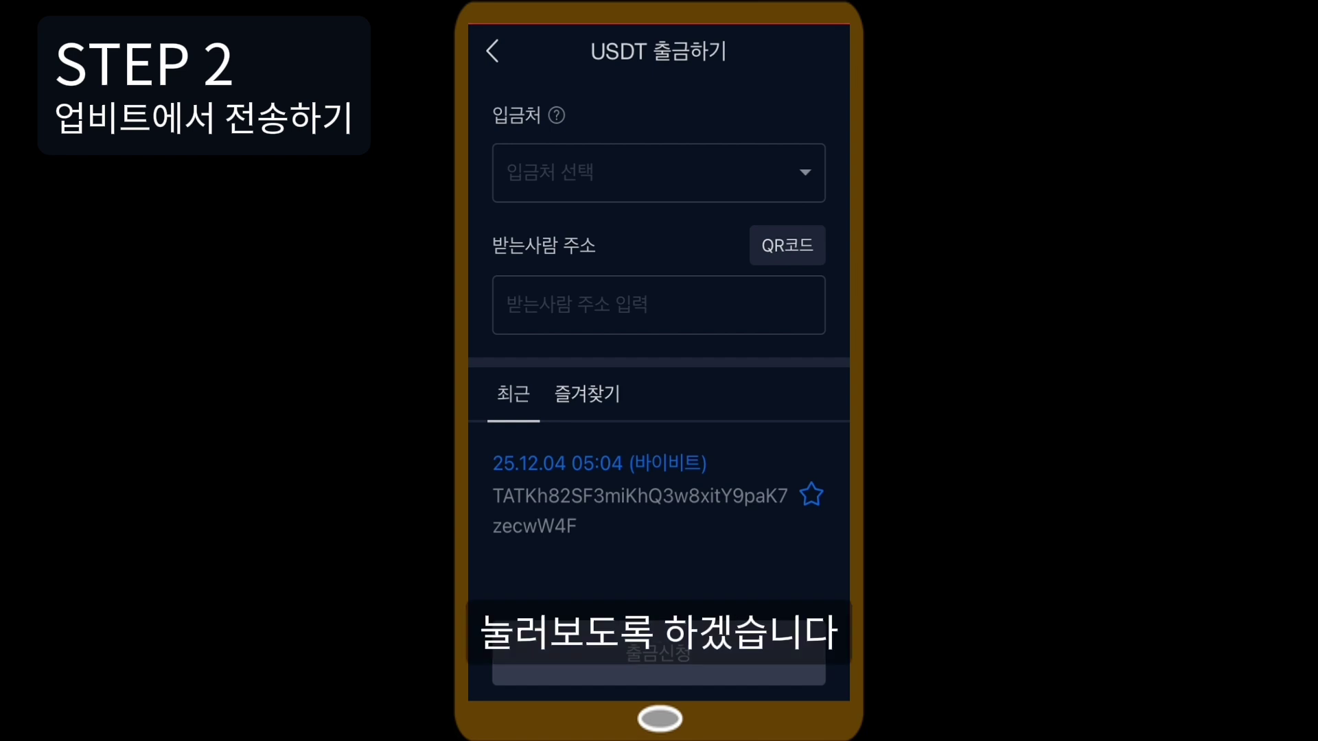
Scan Bybit's TRON address by QR, choose 바이비트 as destination exchange, and submit the USDT withdrawal.
left_click(787, 245)
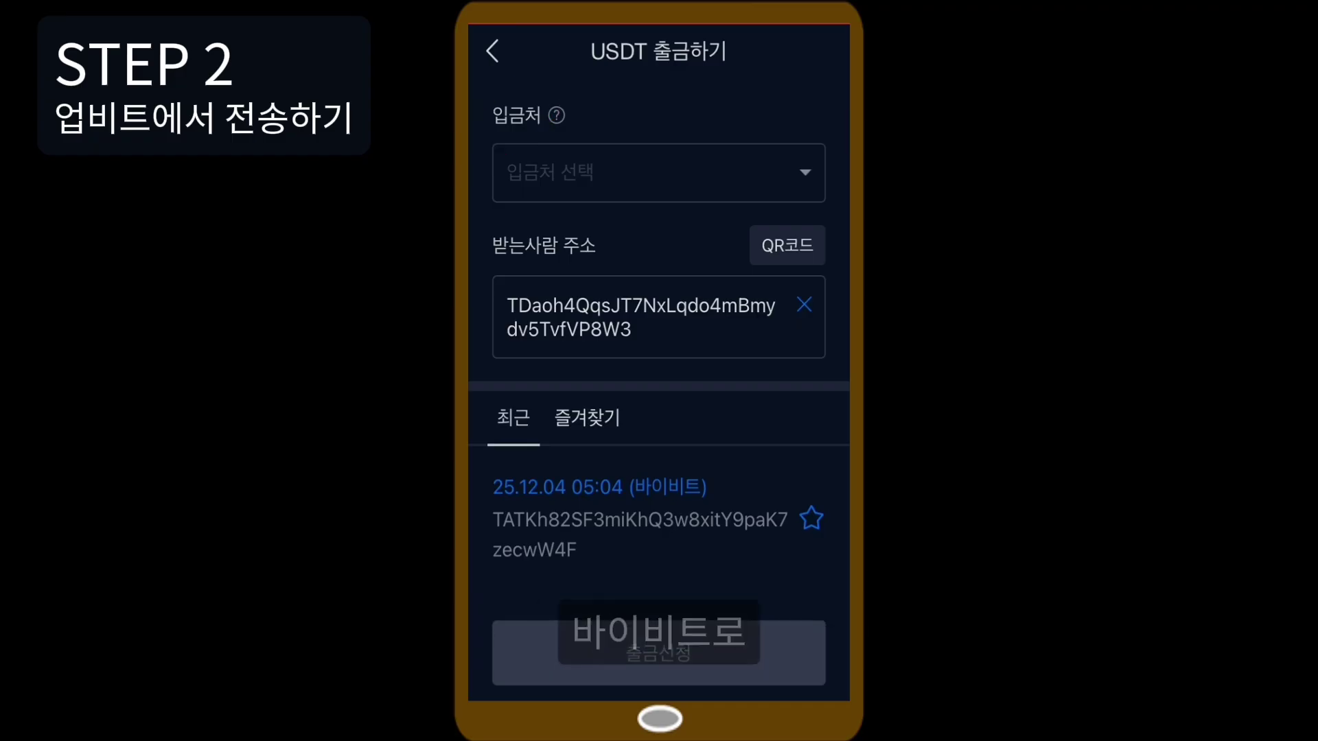
left_click(659, 173)
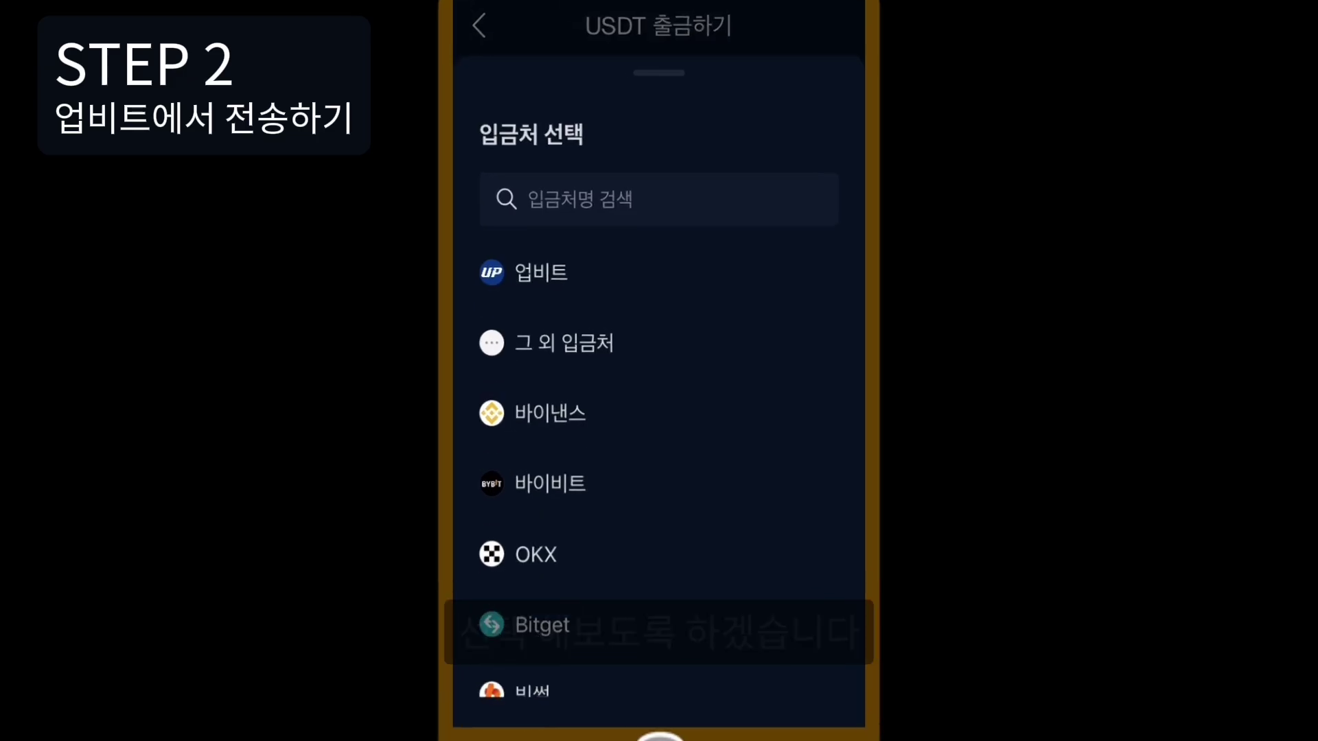
left_click(558, 475)
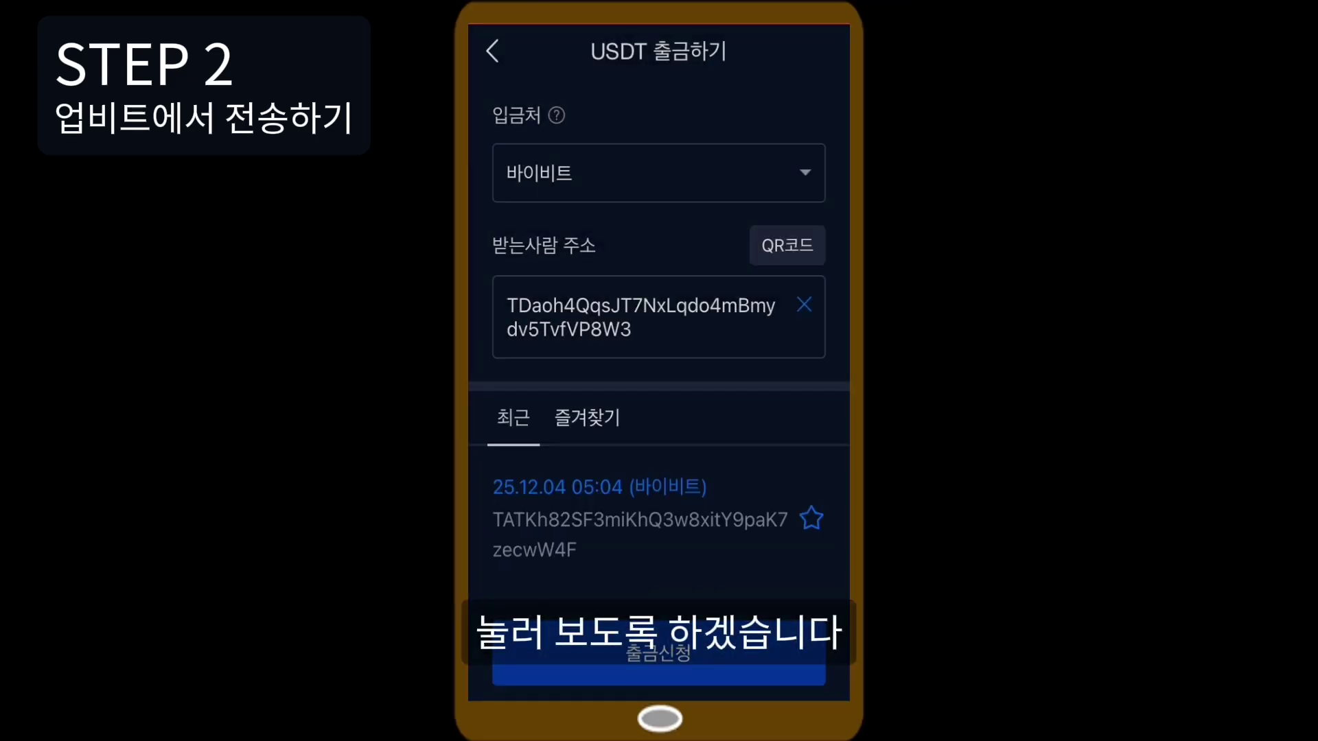
left_click(659, 671)
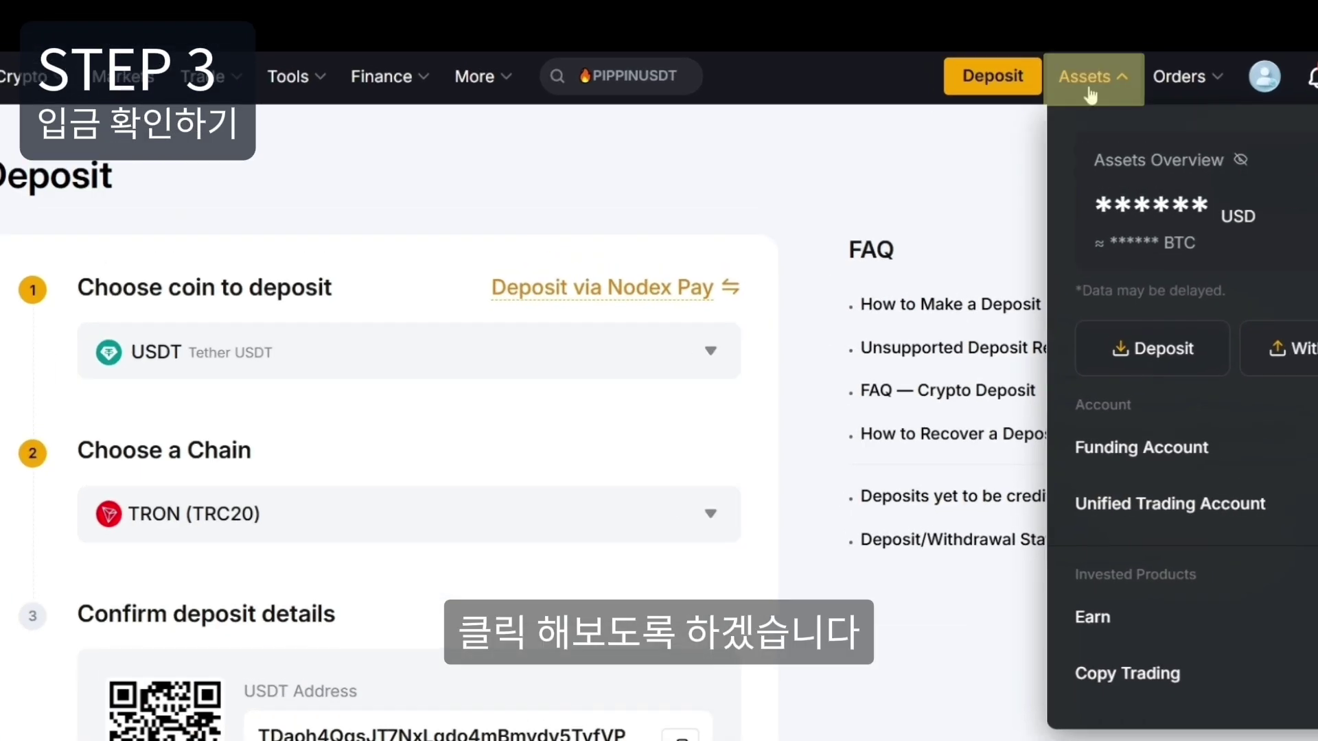
Open Bybit's Assets Overview and unhide balances to see 7.38 USD in Funding.
left_click(1014, 39)
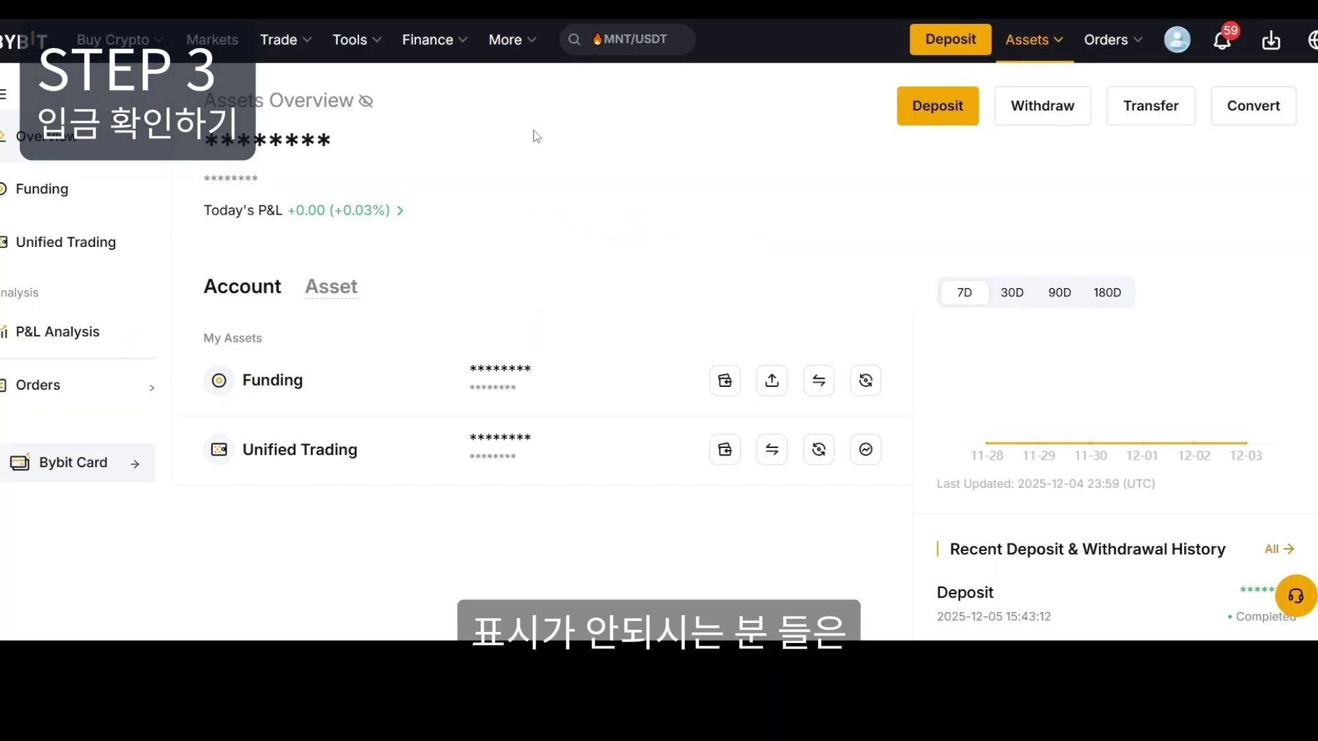
left_click(367, 103)
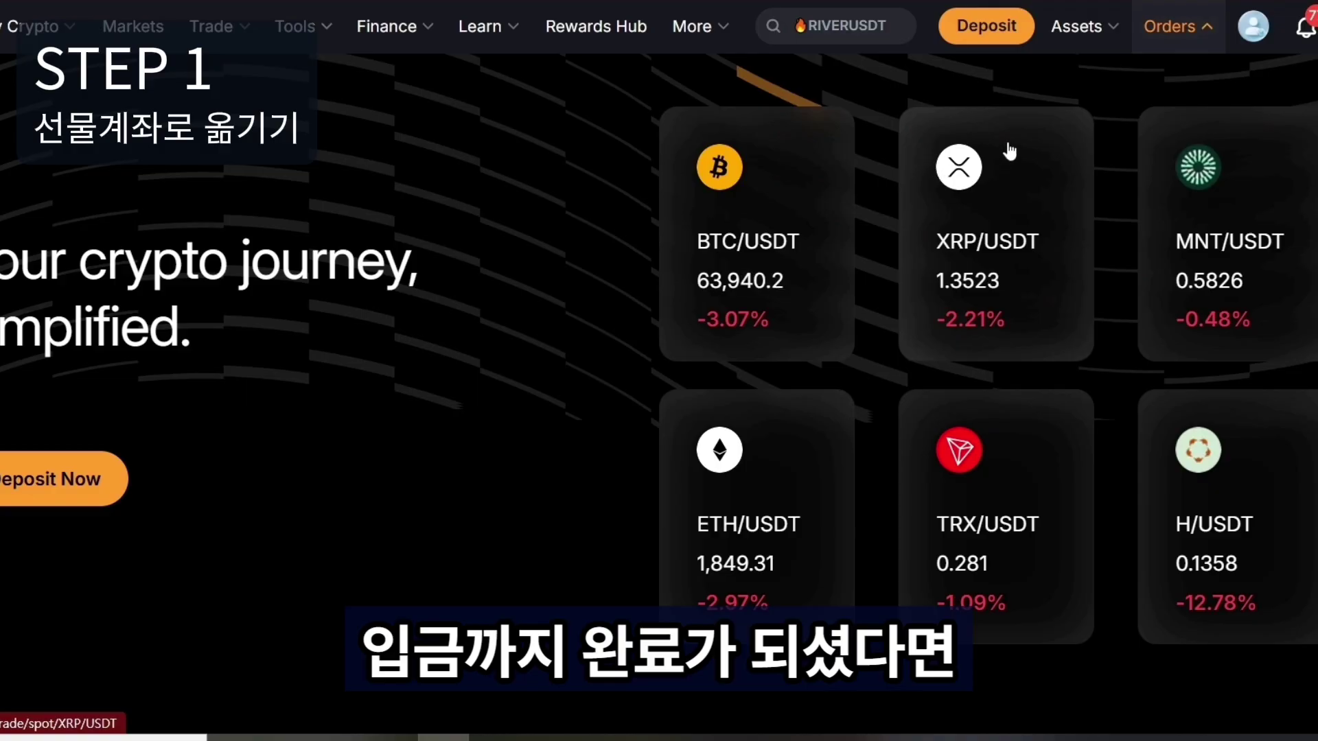
Open the full Assets Overview page listing 7.38 USD Funding and 0.00 USD Unified Trading.
mouse_move(1097, 49)
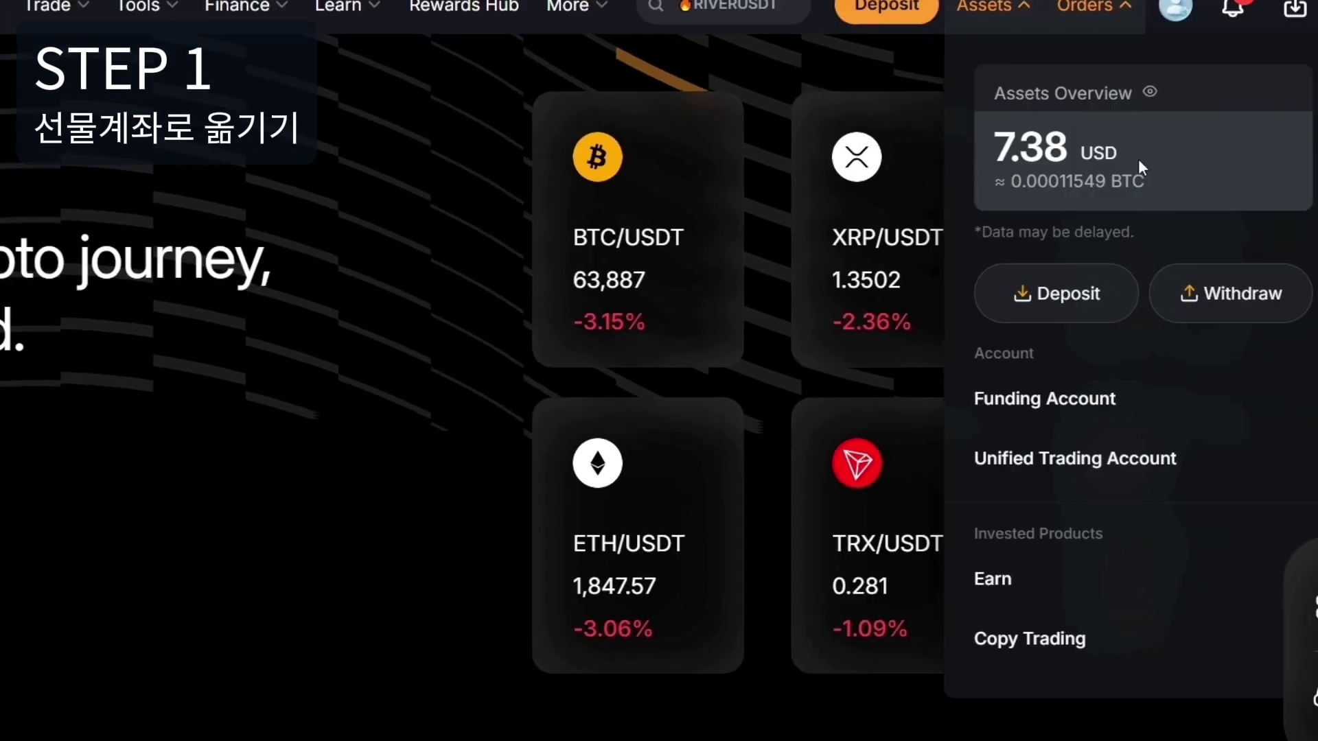
left_click(1219, 171)
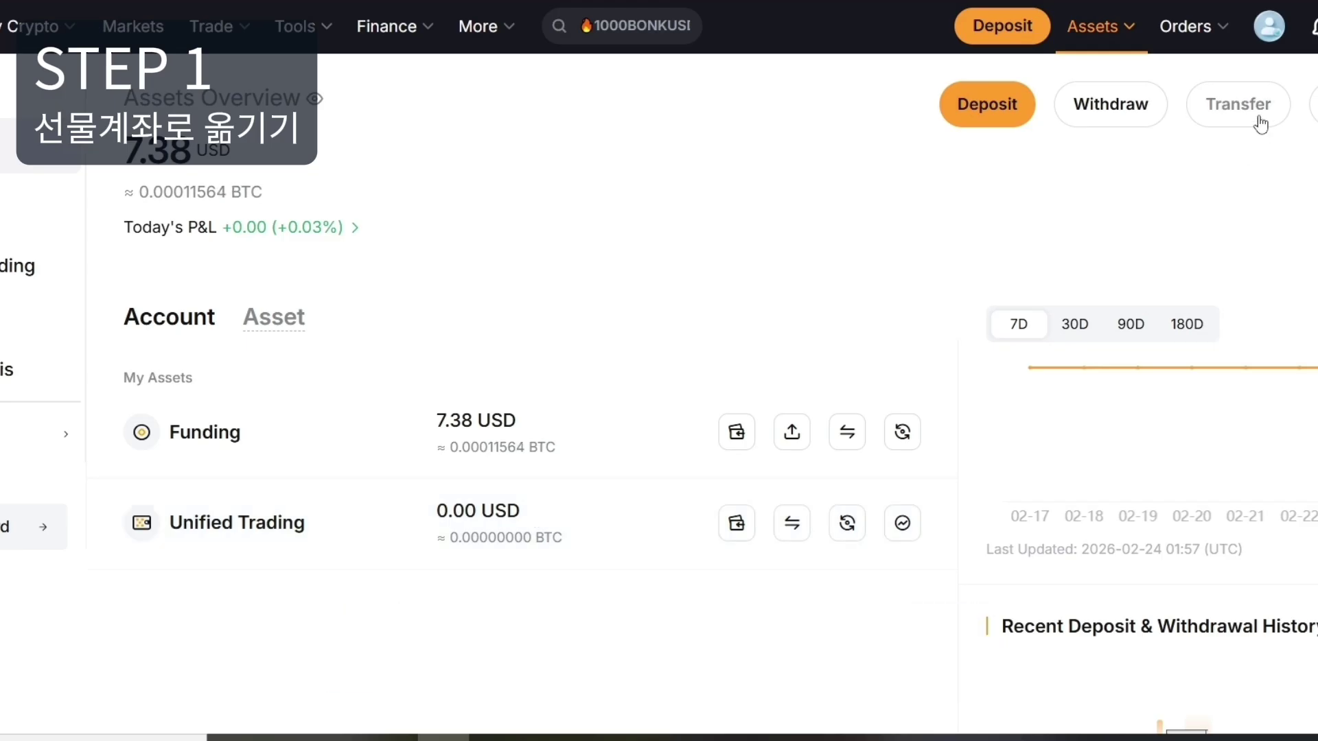
Transfer the entire 7.3825 USDT balance from Funding to Unified Trading.
left_click(1260, 122)
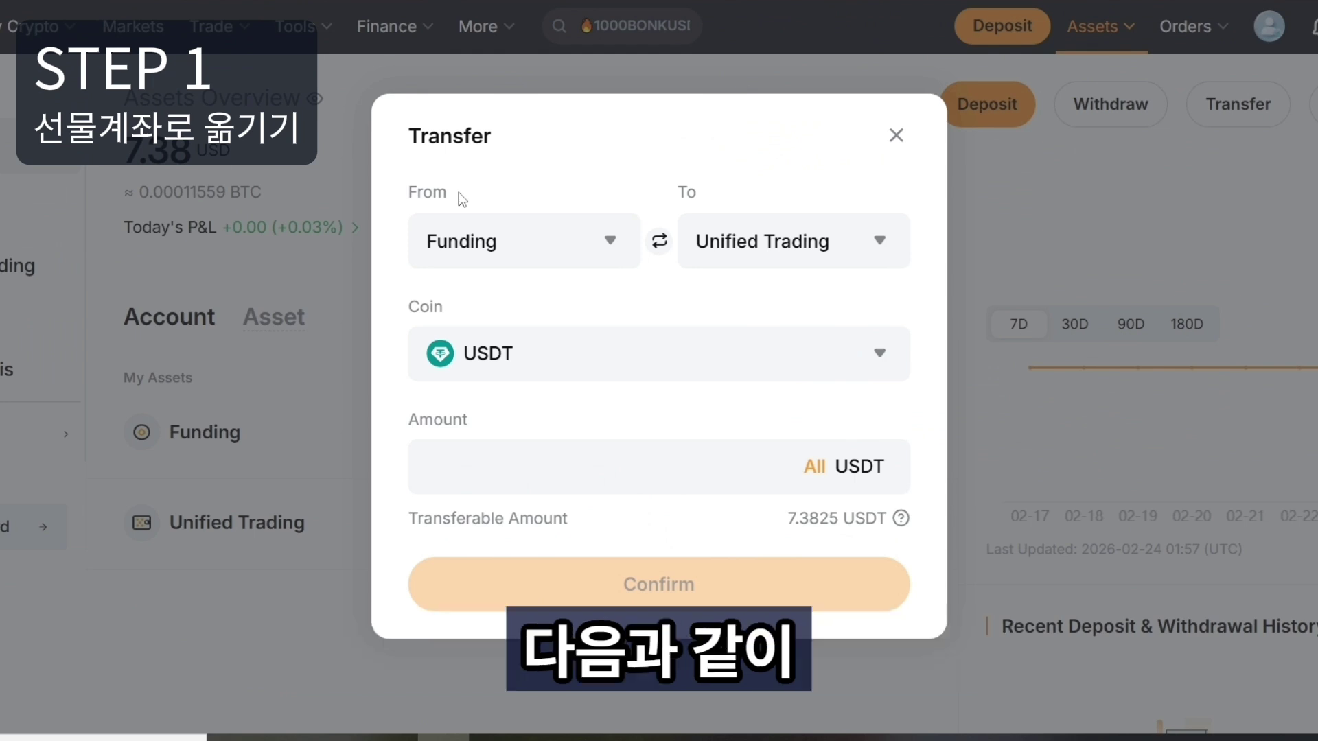
double_click(442, 194)
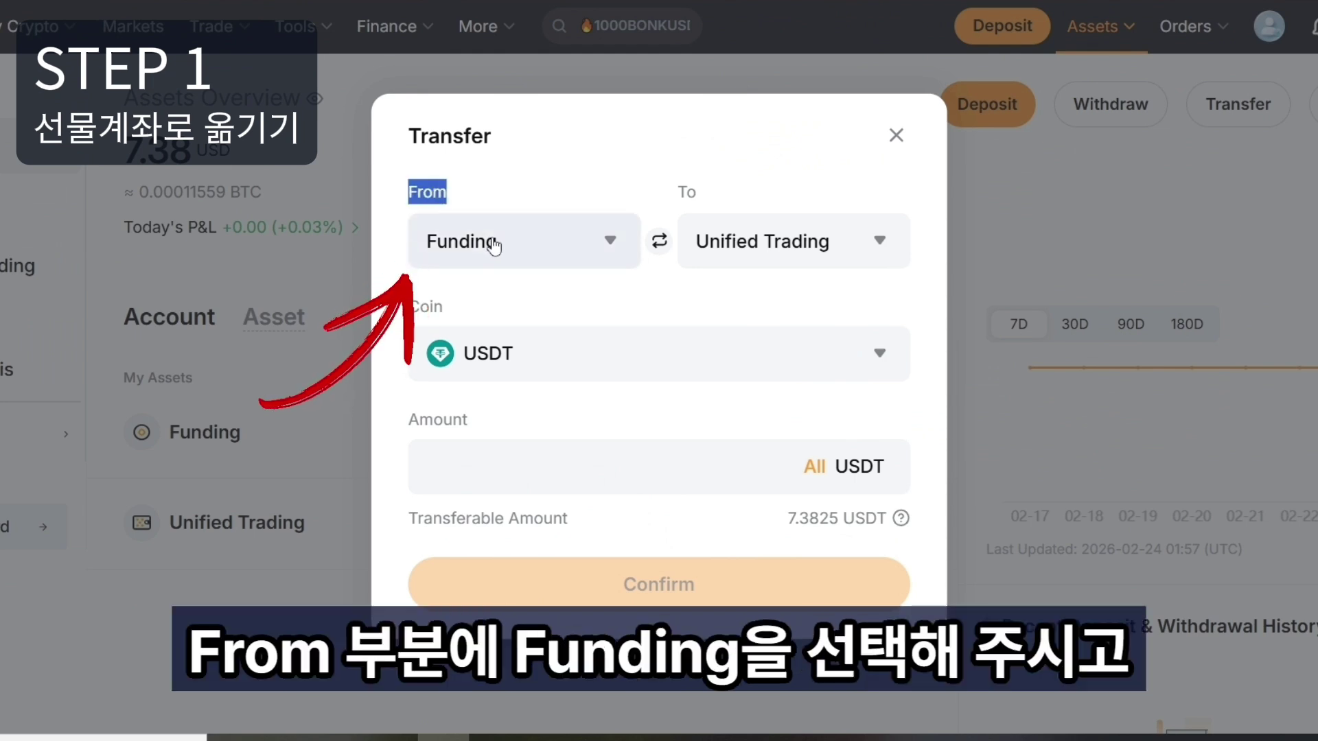
double_click(695, 195)
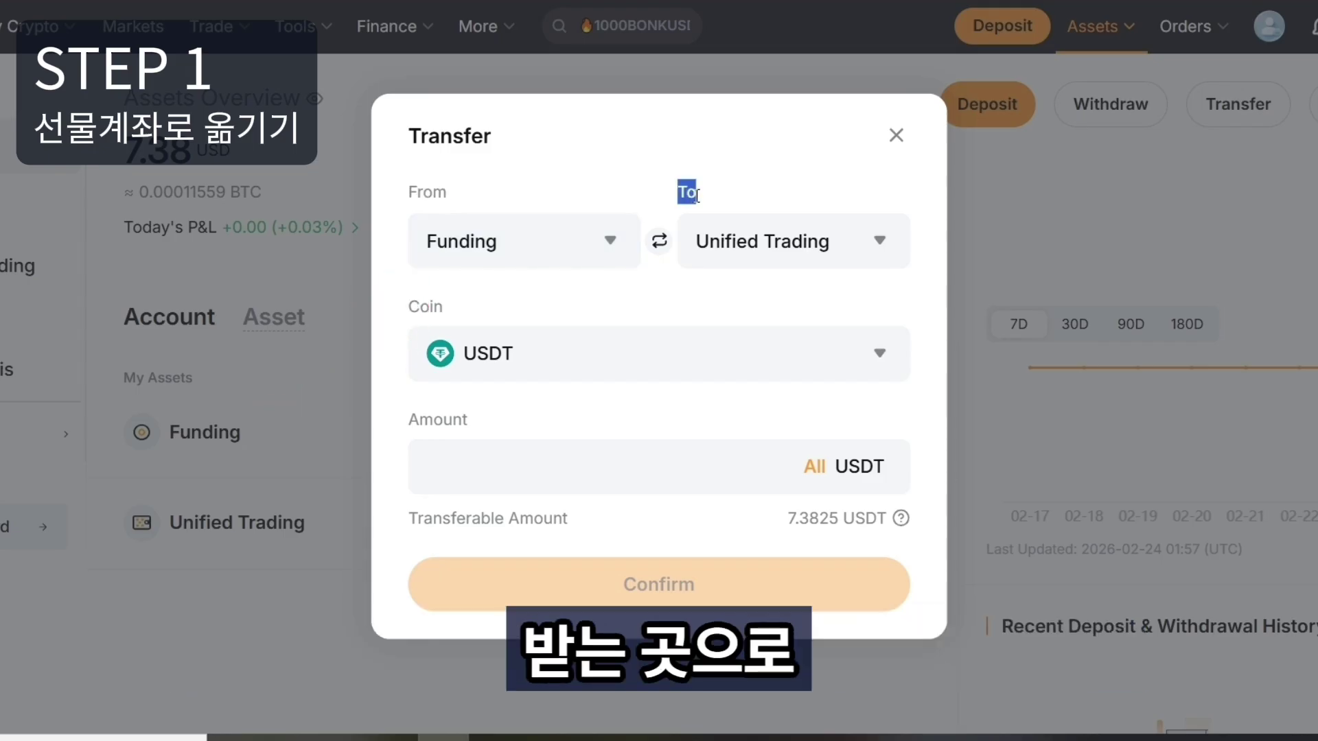
left_click(773, 249)
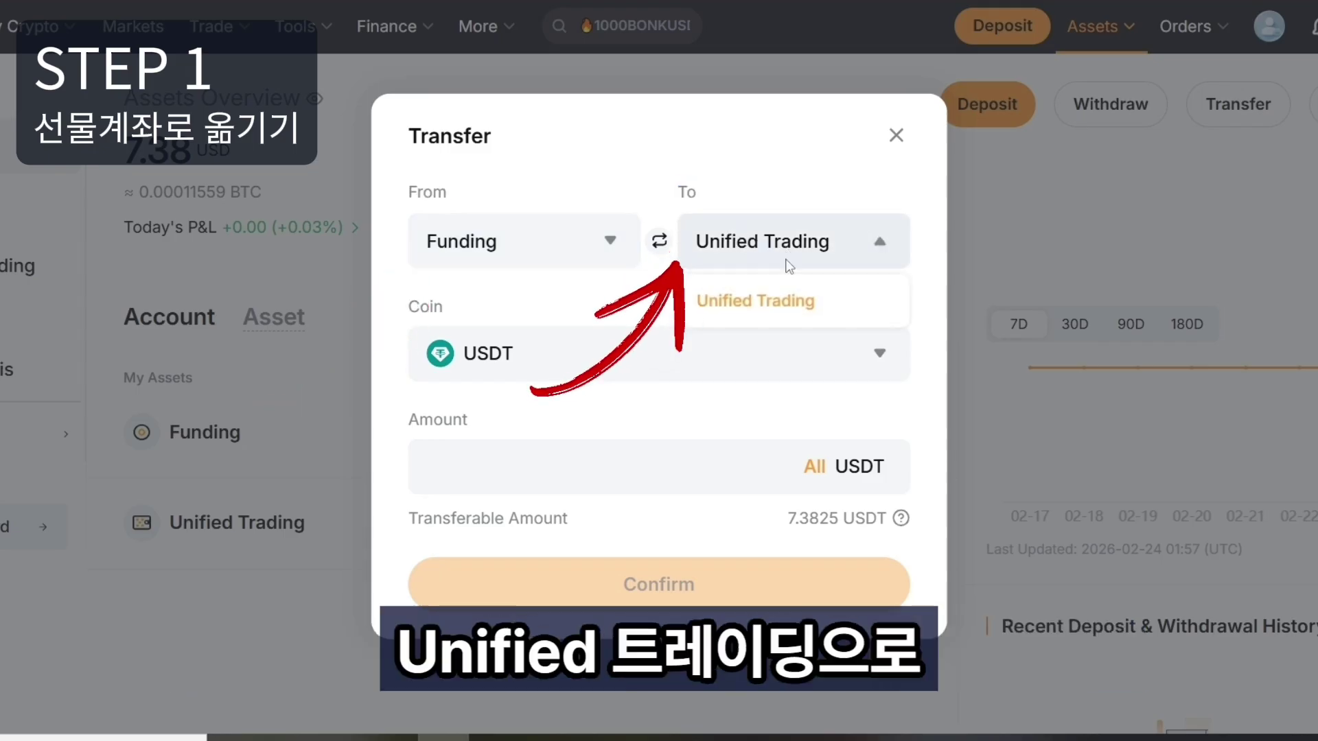
left_click(796, 304)
left_click(794, 362)
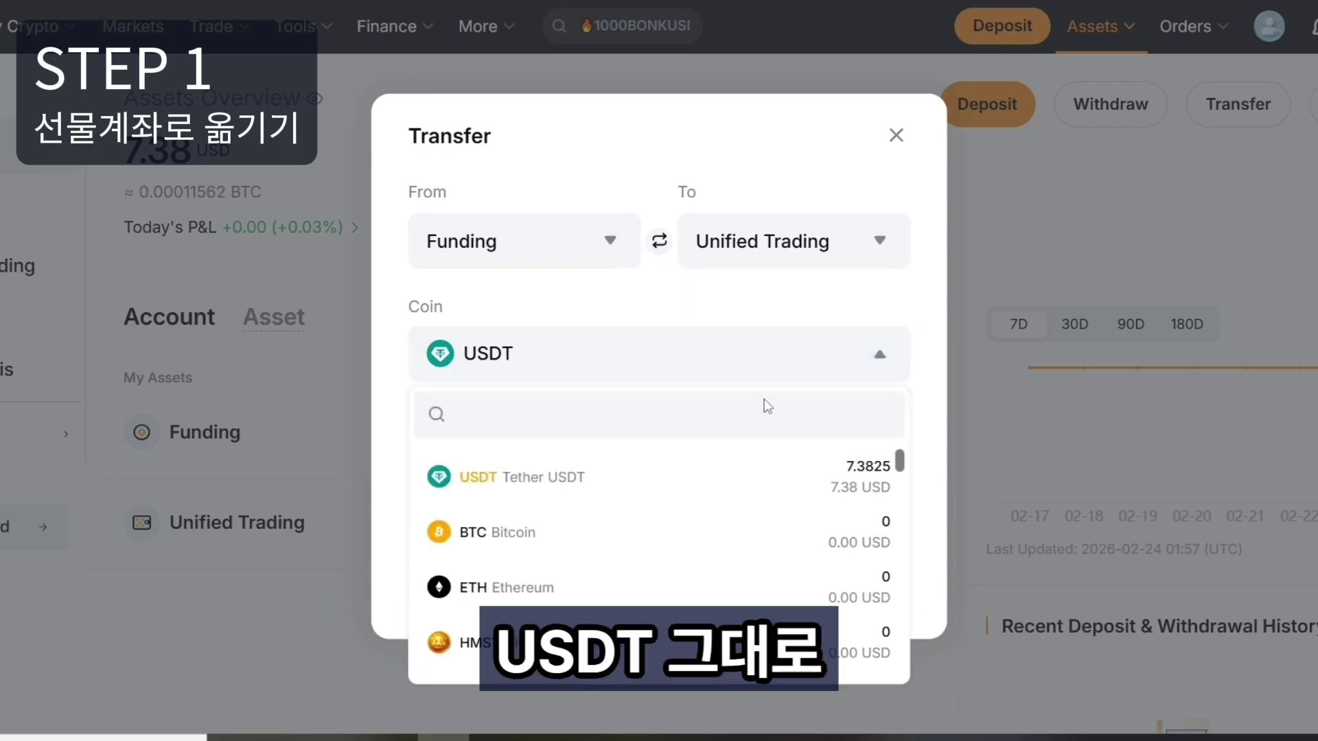
left_click(755, 483)
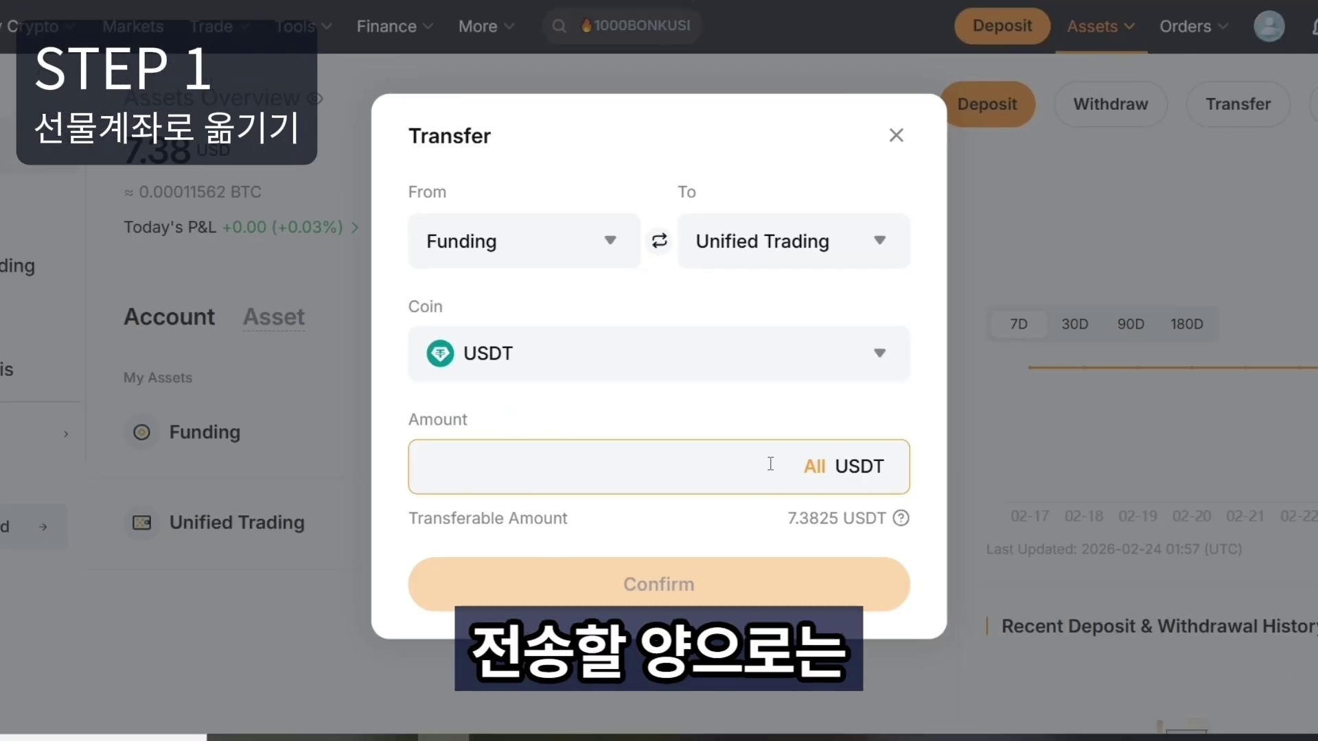
left_click(817, 480)
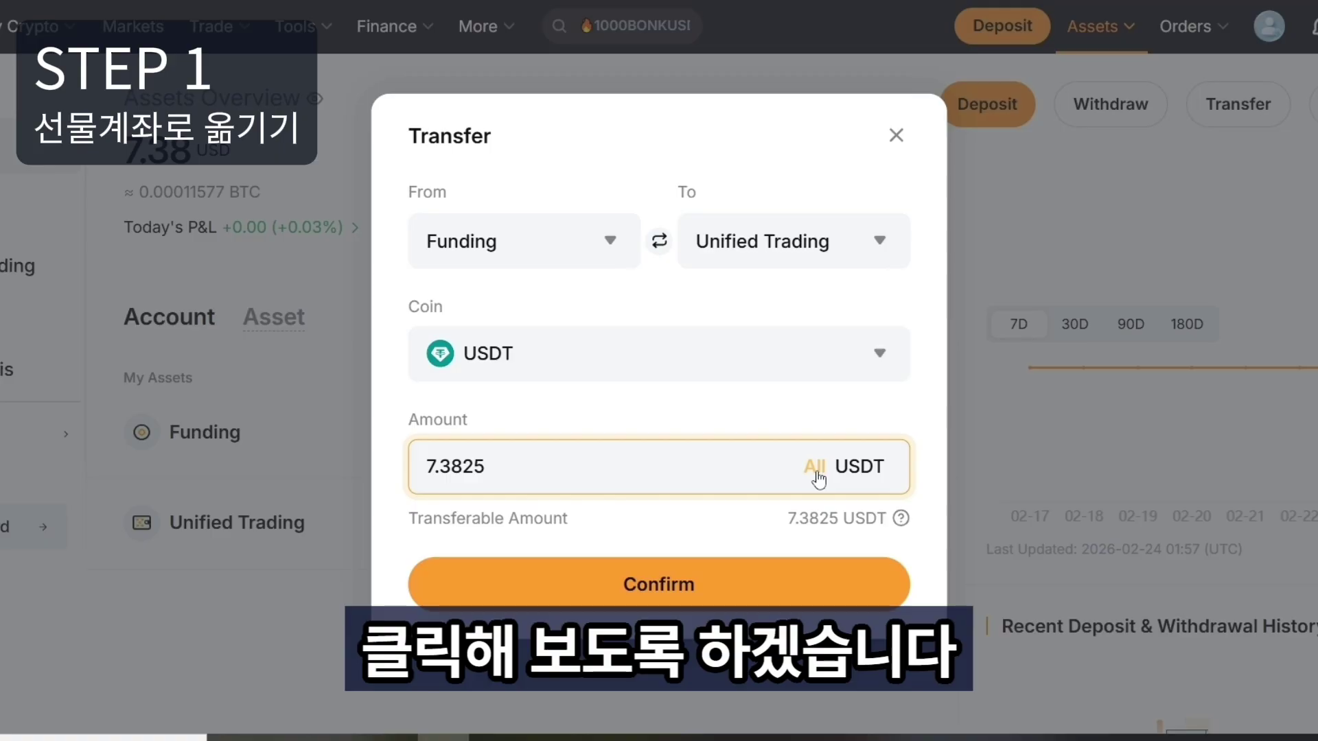
left_click(745, 603)
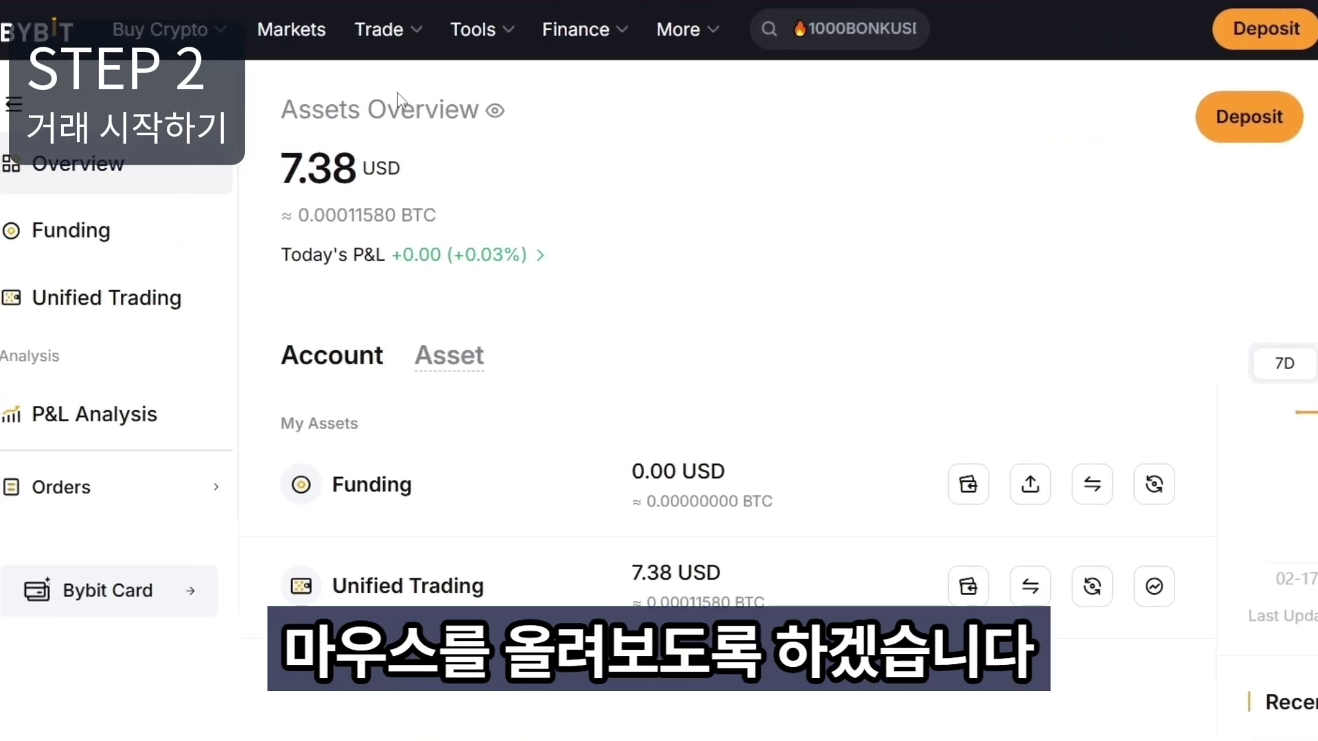
Go to Futures trading, dismiss the guide, and list the USDT perpetual markets for BTCUSDT.
mouse_move(389, 29)
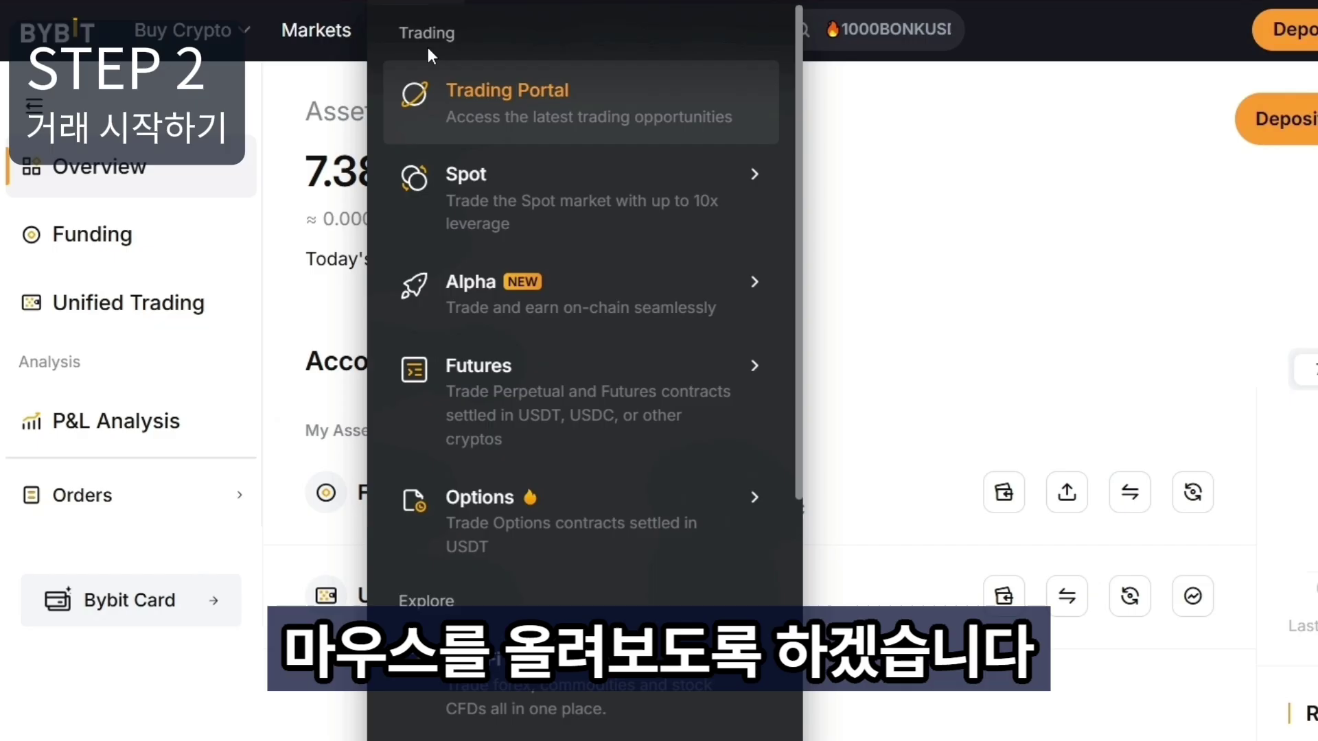
mouse_move(542, 391)
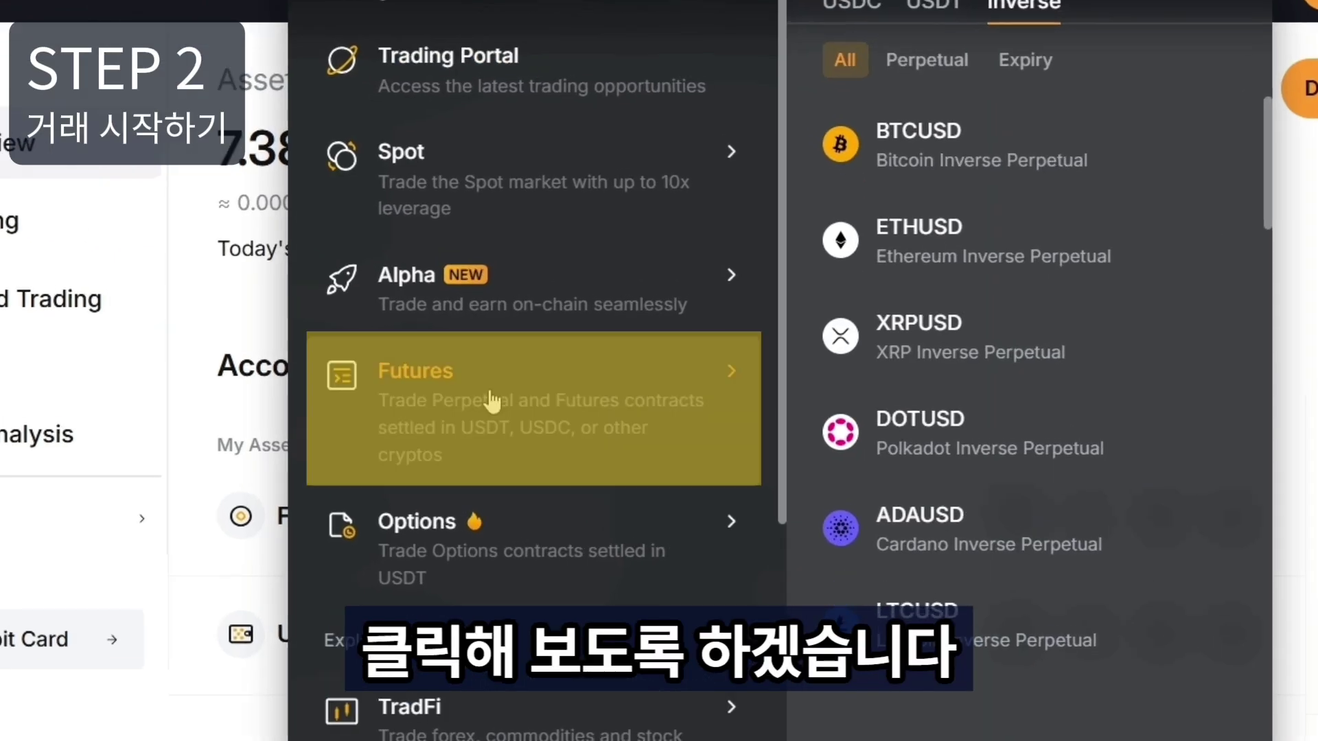
left_click(544, 391)
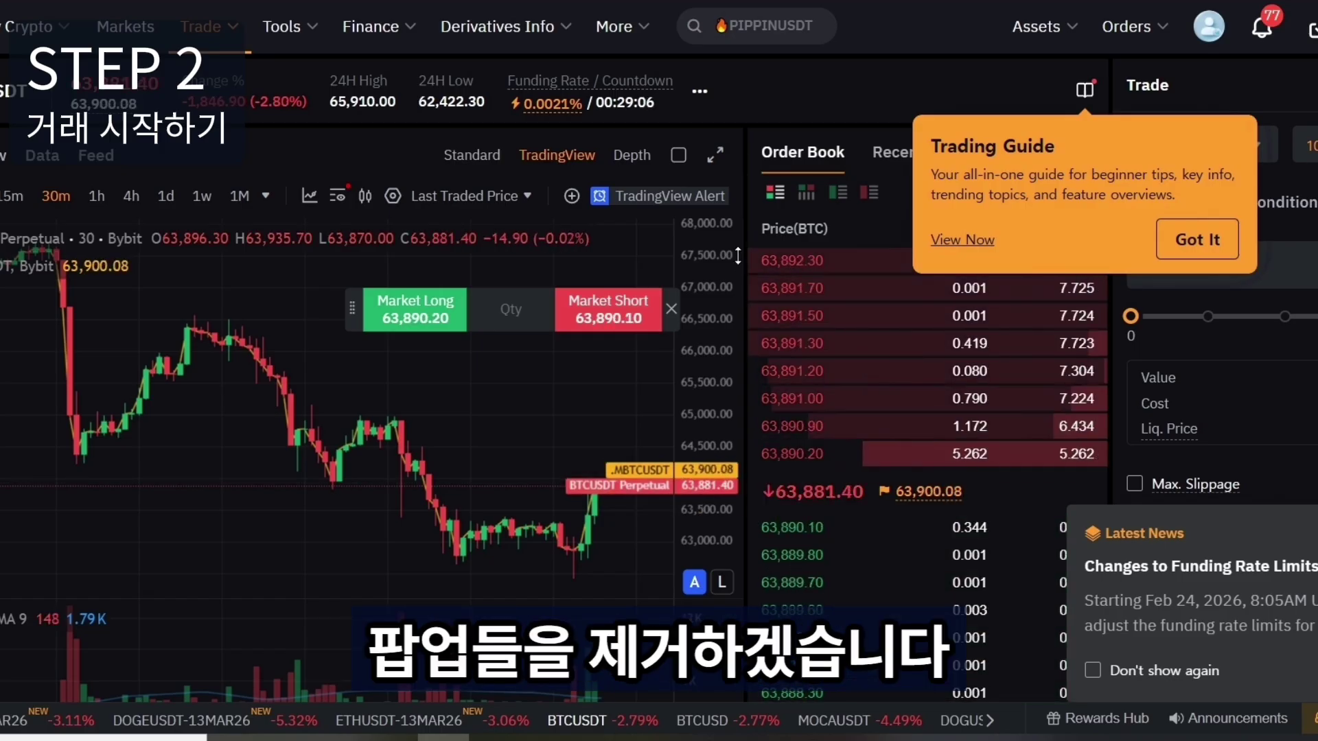
left_click(1211, 252)
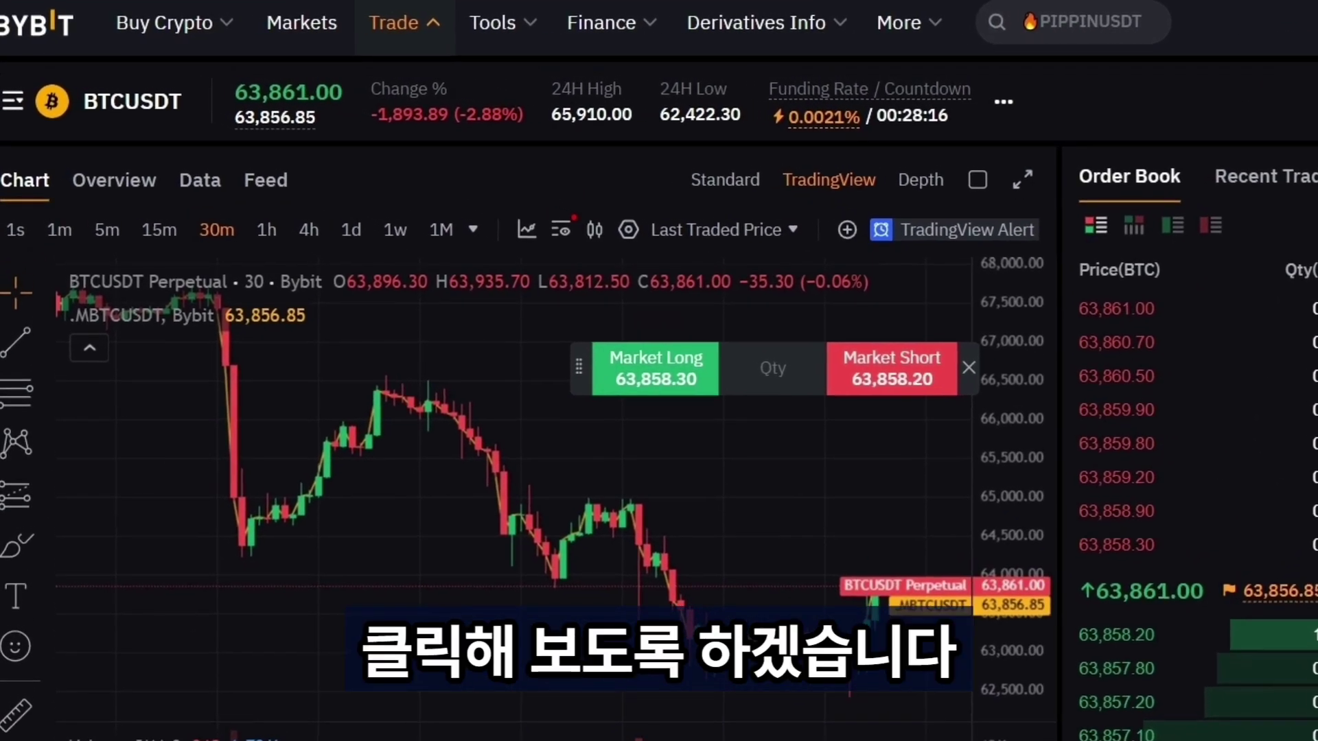
left_click(14, 102)
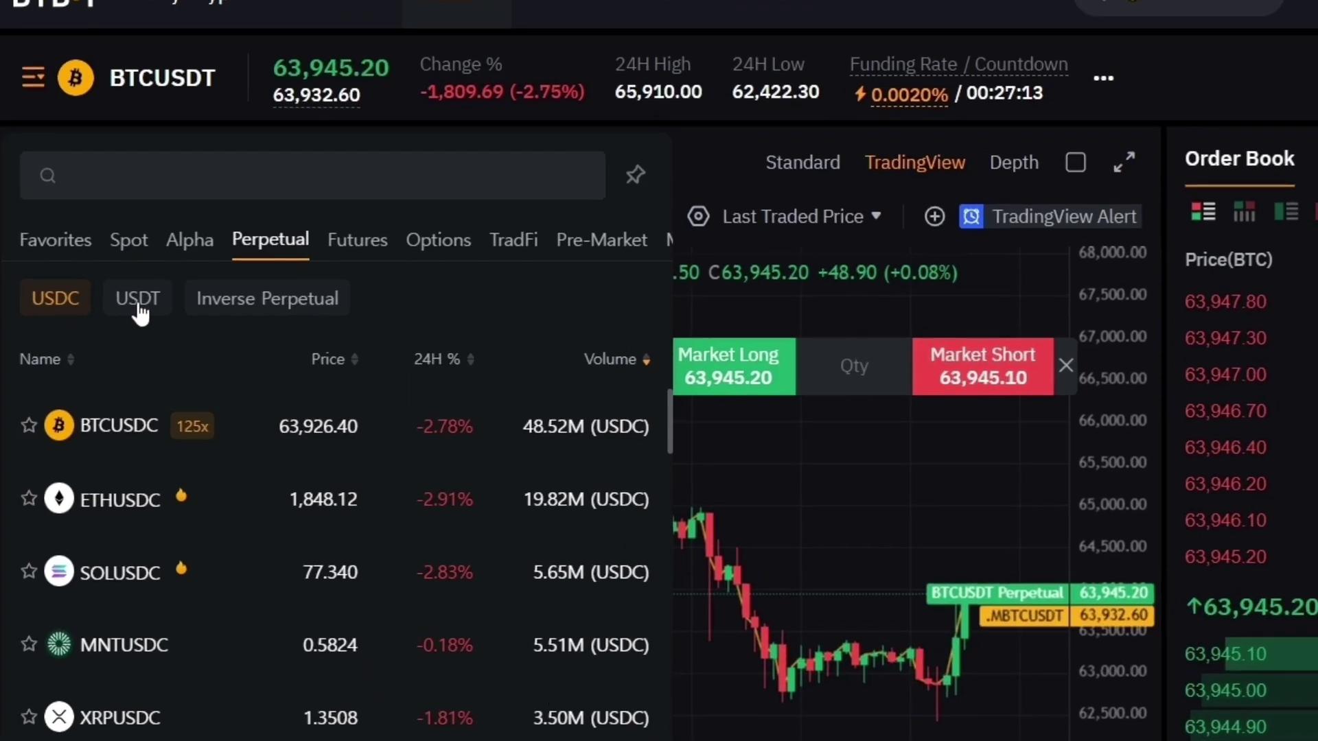
left_click(110, 310)
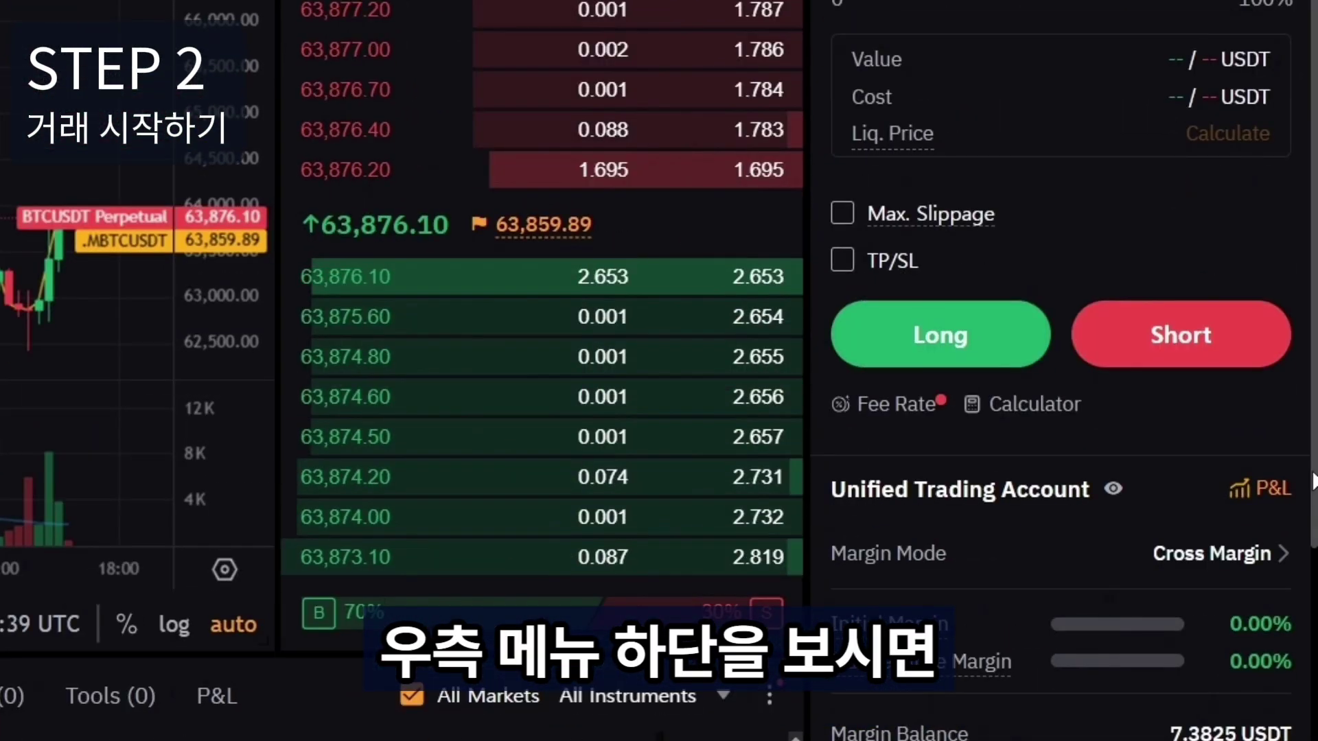
Bring the BTCUSDT order form and available balance into view in the Trade panel.
scroll(1315, 480, "down", 2)
left_click_drag(1171, 615, 1250, 618)
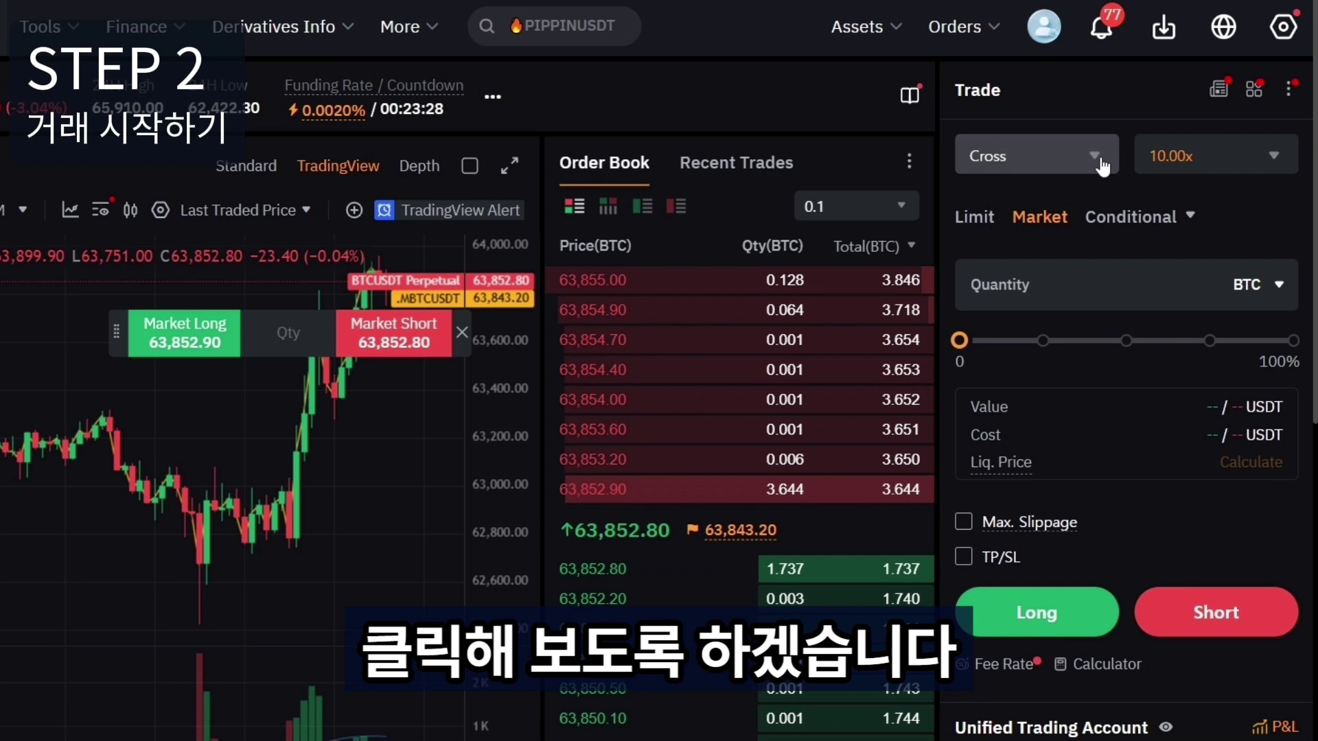
Change the BTCUSDT margin mode from Cross to Isolated.
left_click(1101, 164)
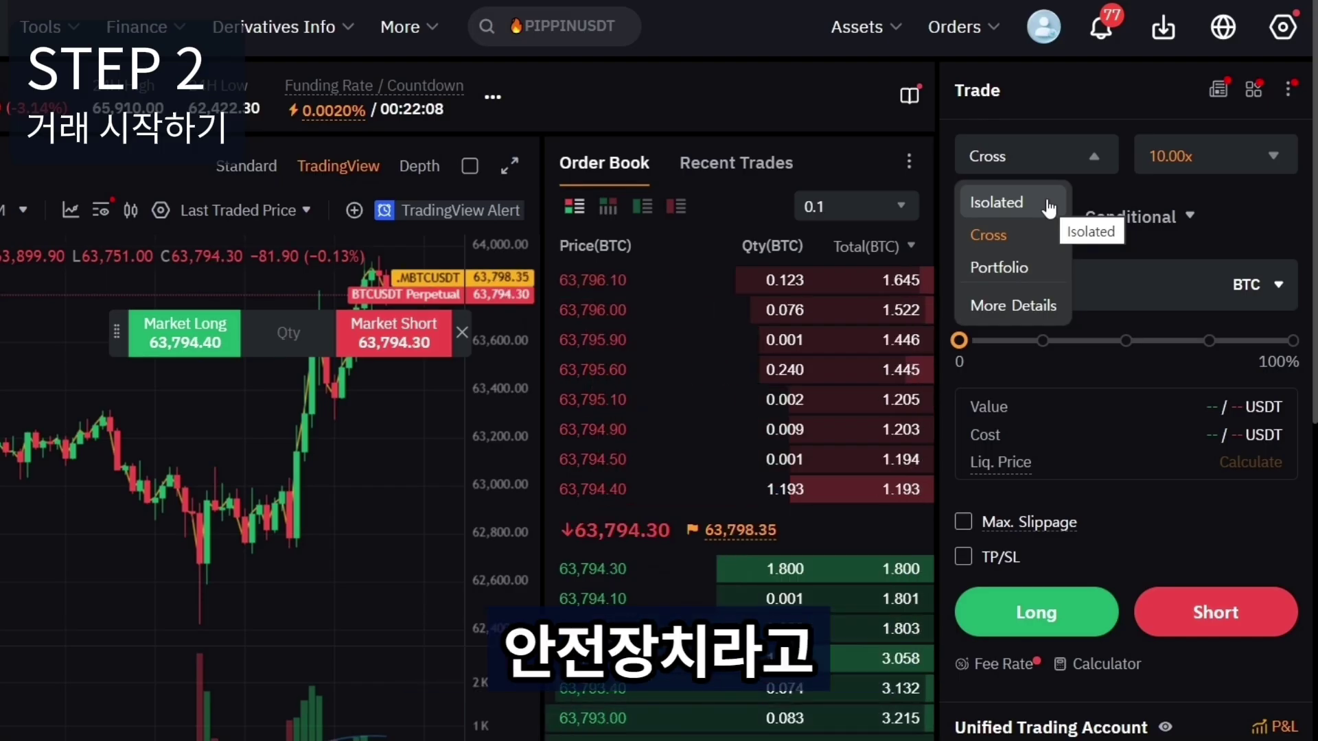
left_click(1049, 206)
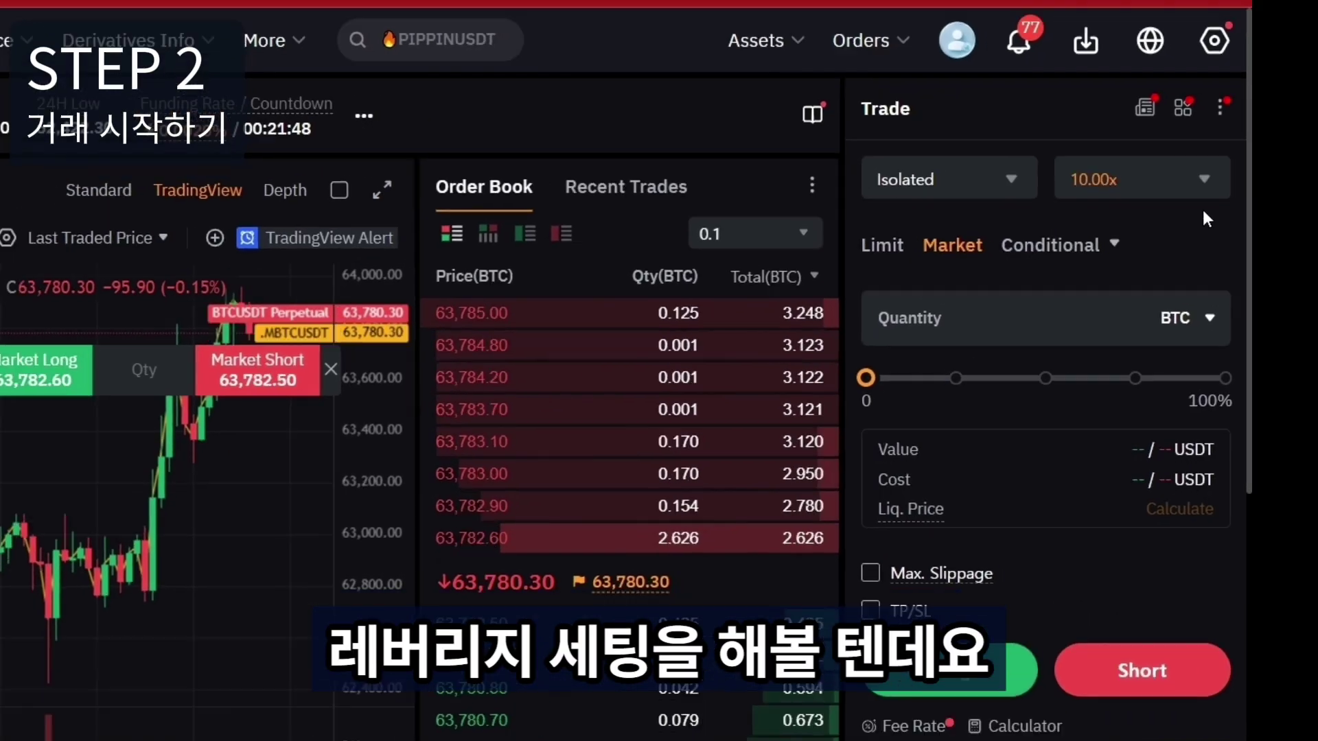
left_click(1273, 161)
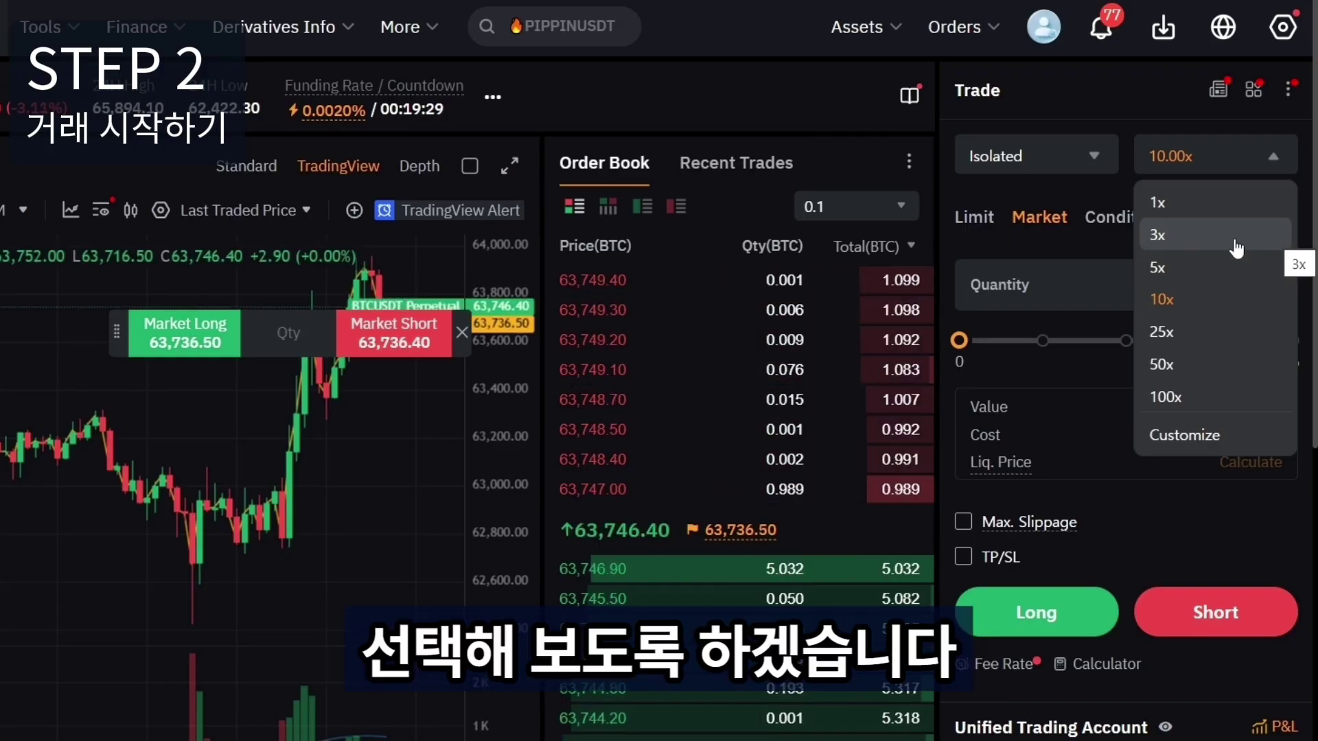
Set leverage to 3.00x and raise the order quantity slider to 100%.
left_click(1236, 247)
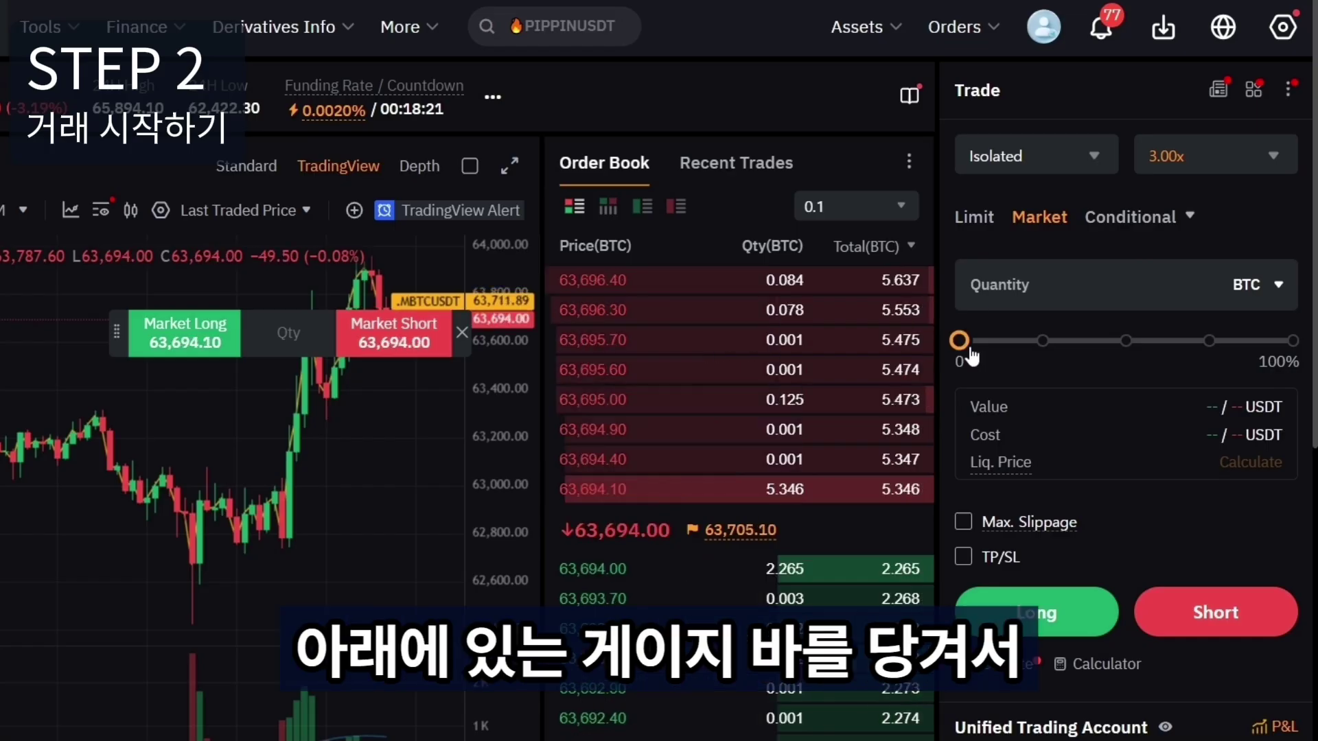
mouse_move(981, 348)
left_click_drag(1033, 353, 1304, 359)
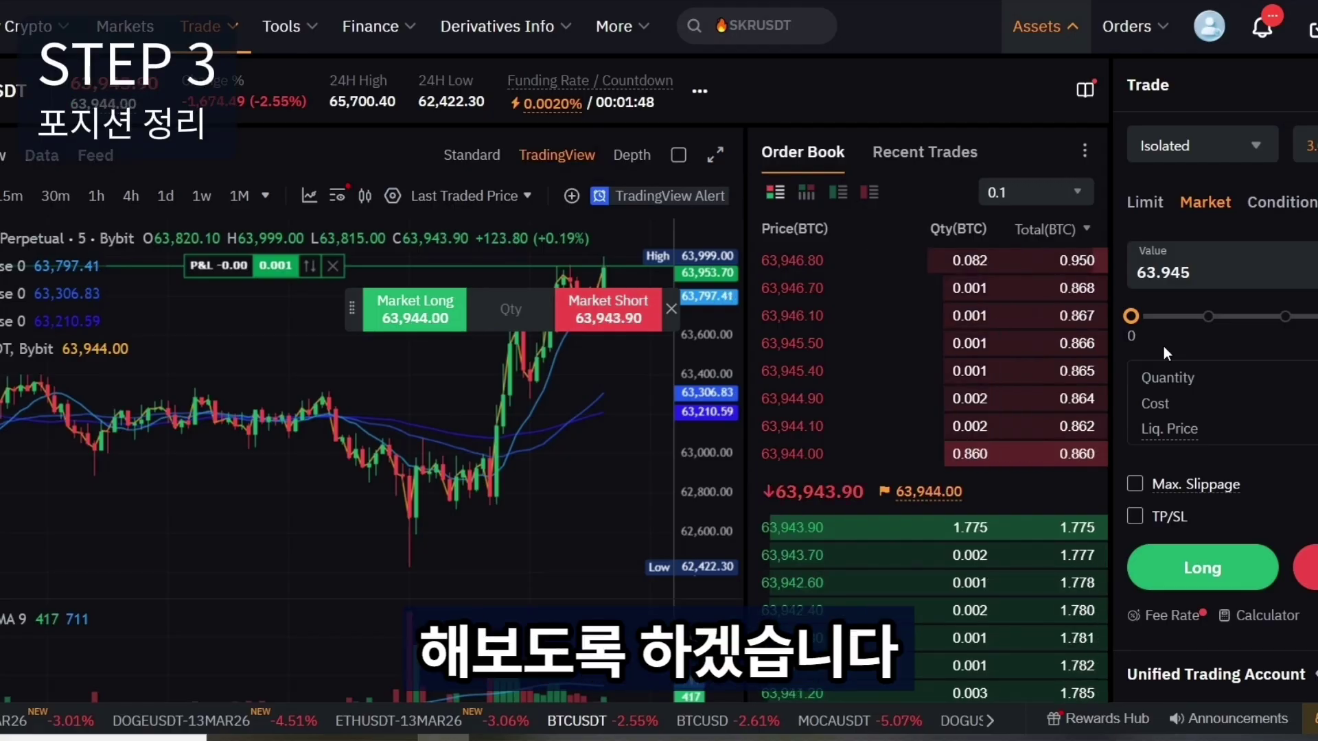
Show the 0.001 BTC BTCUSDT position in Positions (1), scrolled to the Close By column.
scroll(1154, 349, "down", 5)
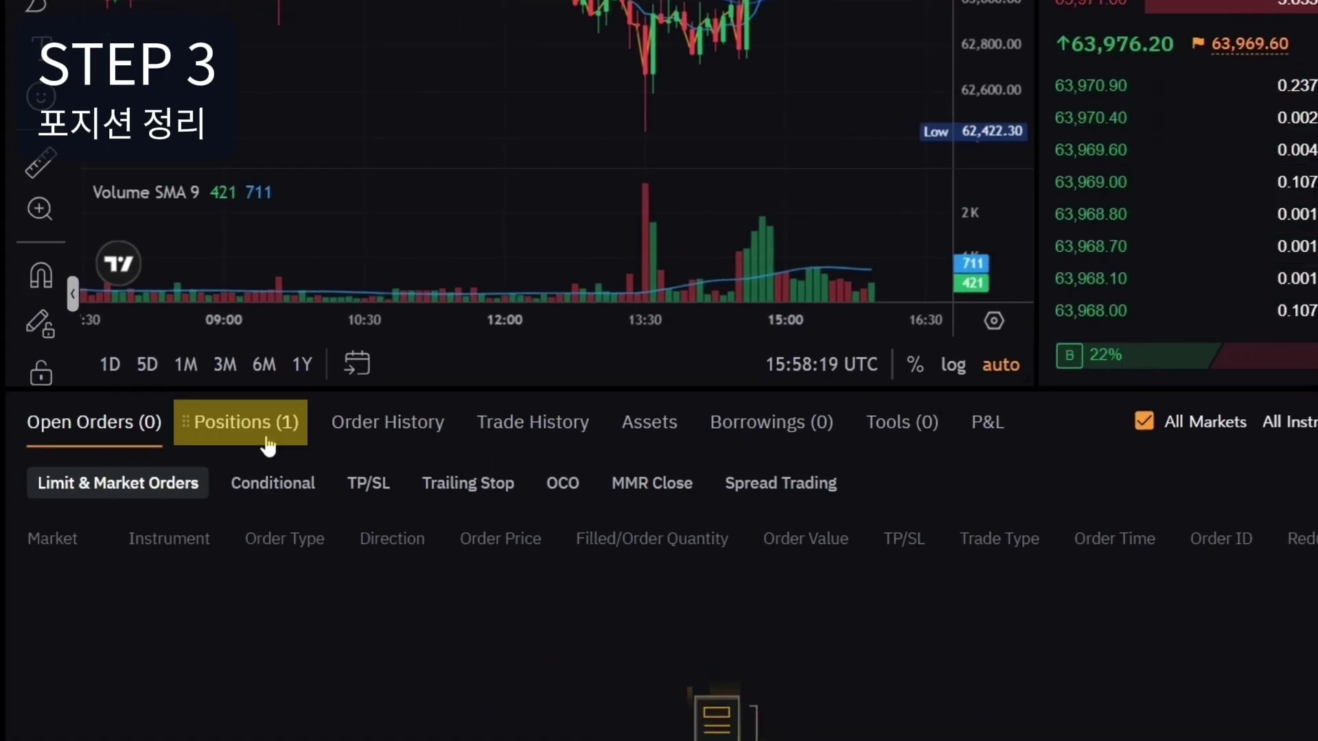
left_click(84, 415)
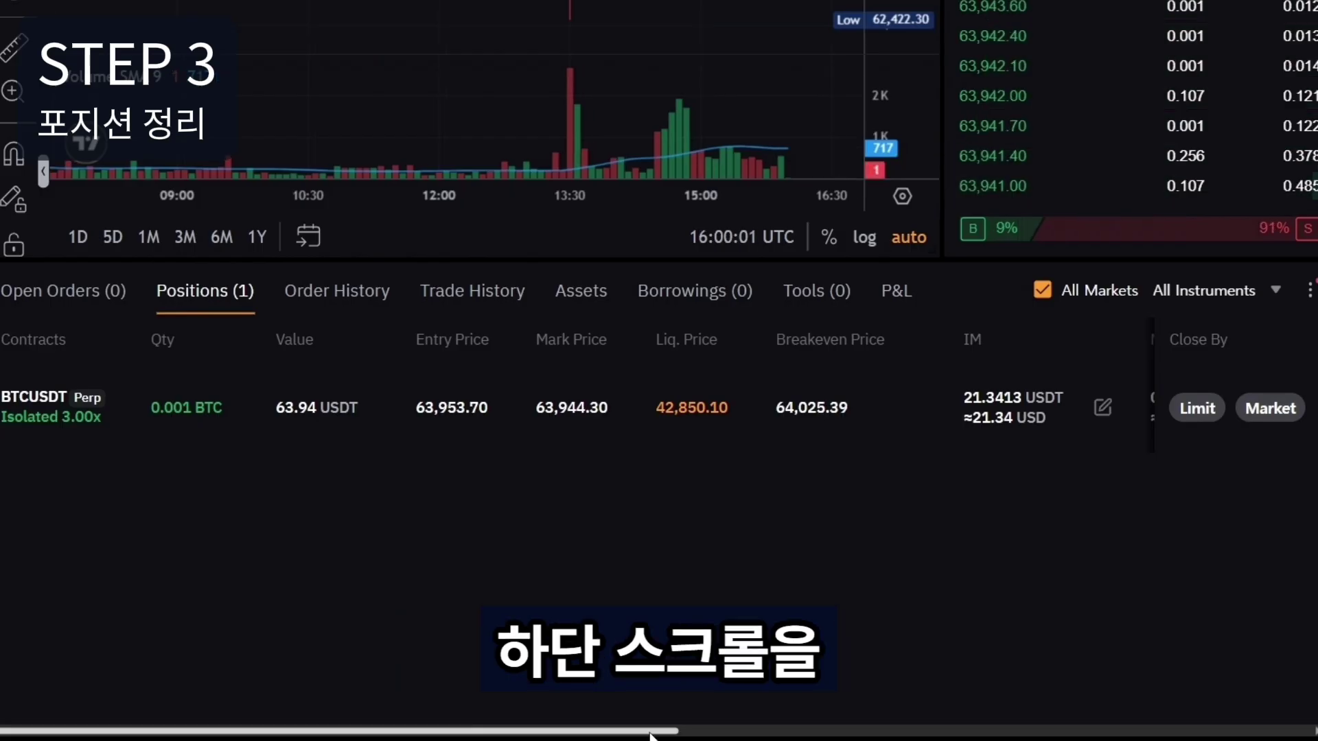
left_click_drag(651, 735, 791, 731)
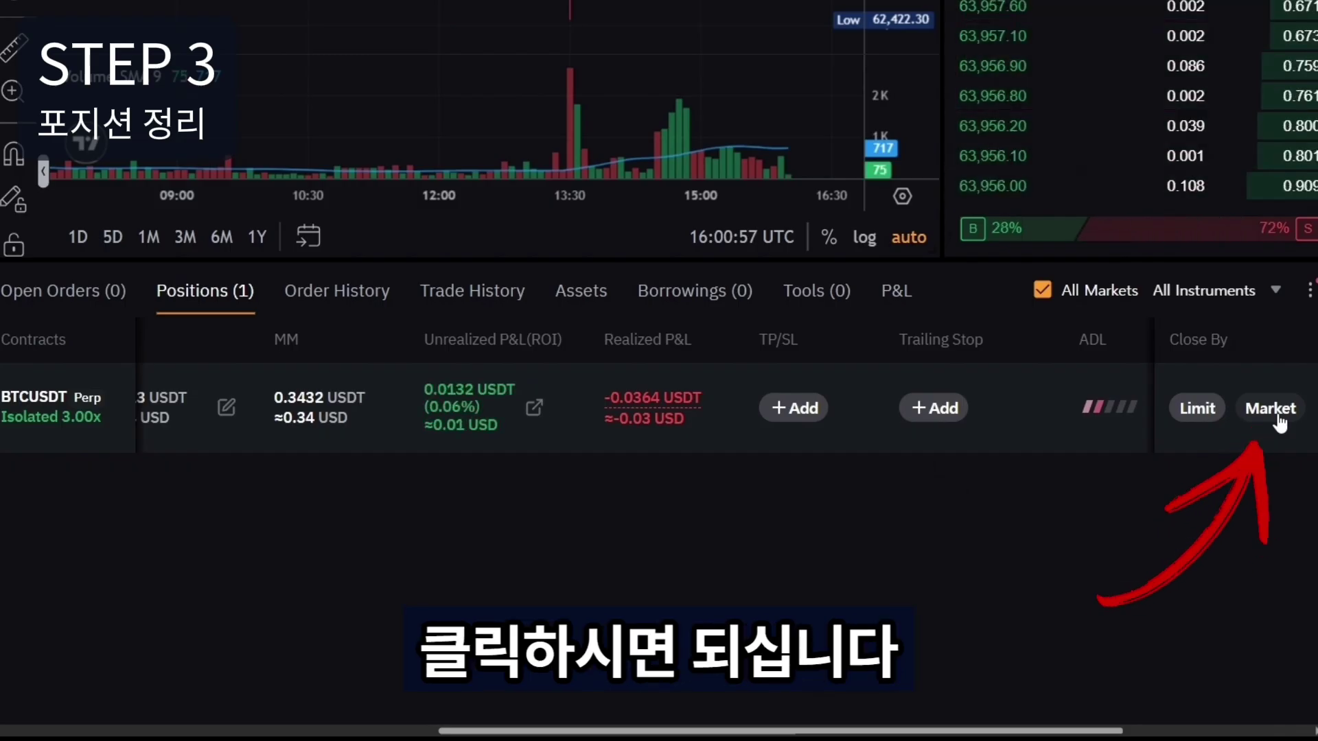
Market-close 100% of the 0.001 BTC BTCUSDT position.
left_click(1270, 408)
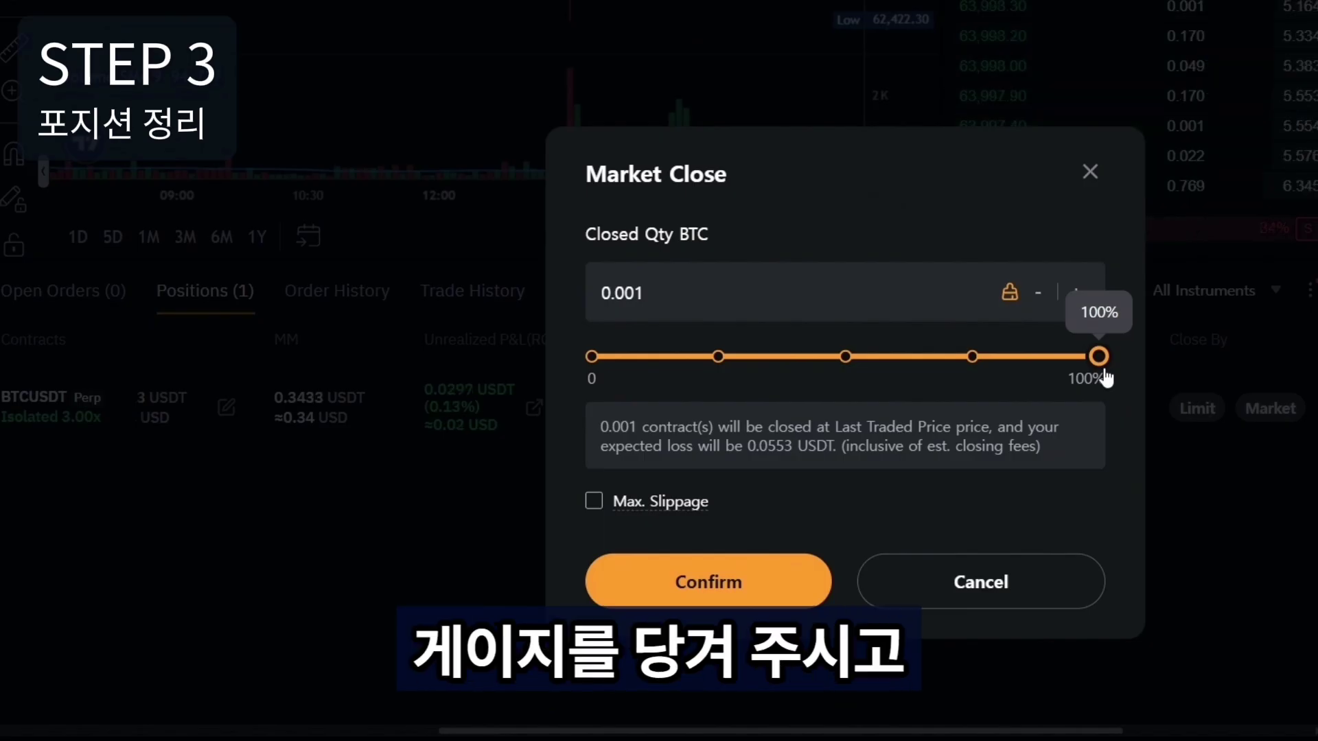
left_click(790, 589)
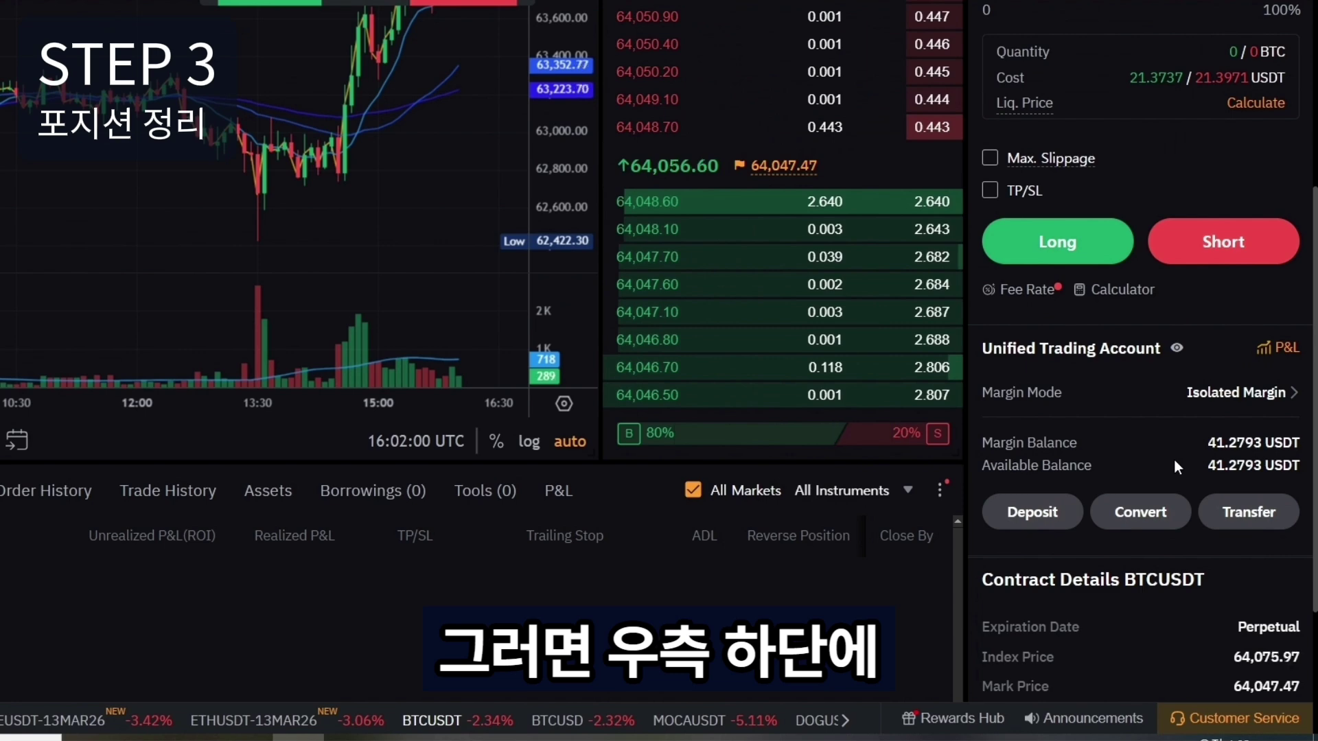